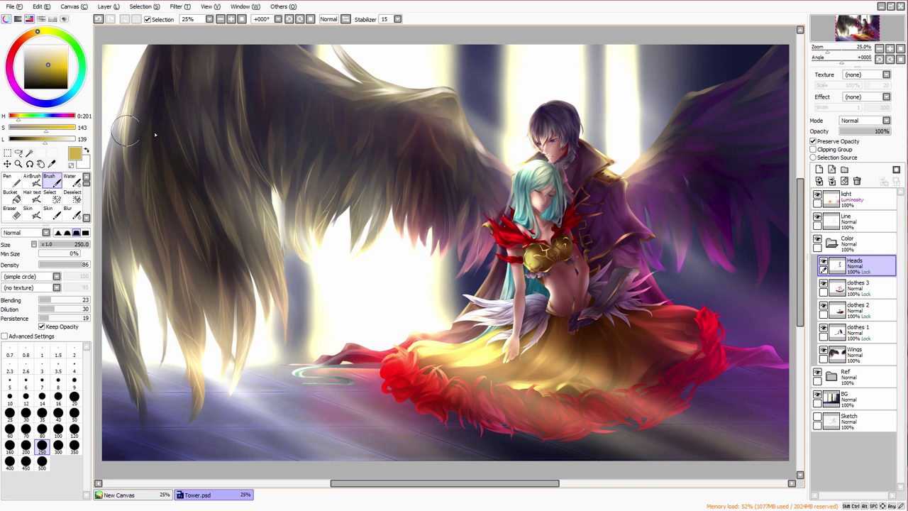
Step: Try erasing a broad stroke across the large wing on the Wings layer with the Eraser at size 350, and undo it
left_click(86, 152)
left_click(86, 151)
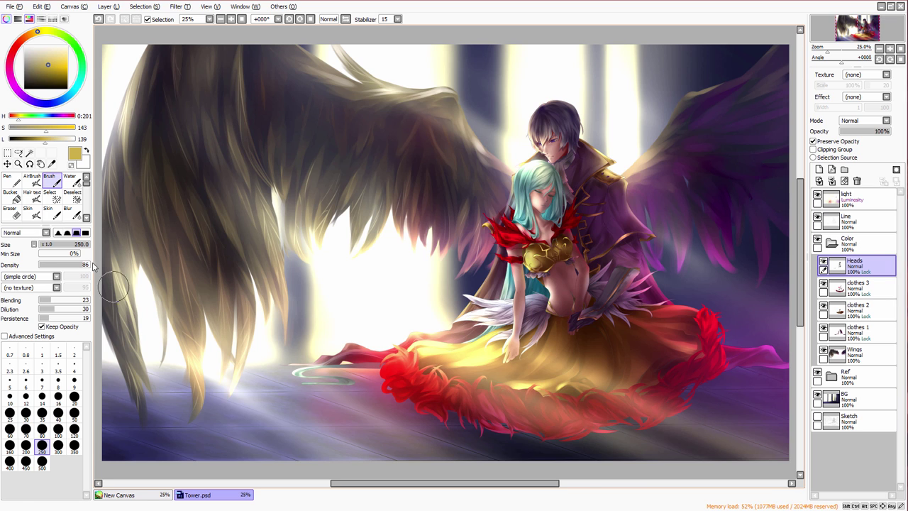
left_click(11, 211)
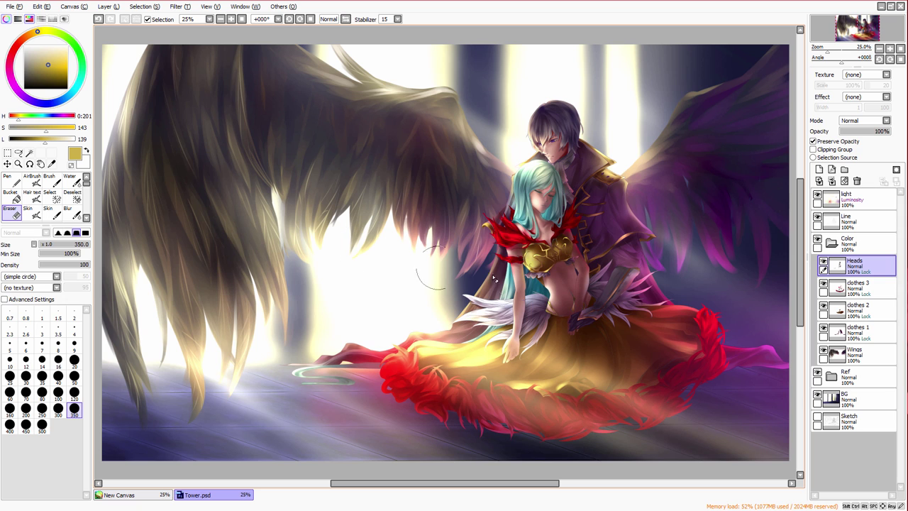
left_click(854, 354)
mouse_move(350, 234)
left_mouse_down()
mouse_move(412, 220)
mouse_move(325, 203)
mouse_move(265, 236)
mouse_move(271, 176)
mouse_move(234, 207)
mouse_move(203, 283)
left_mouse_up()
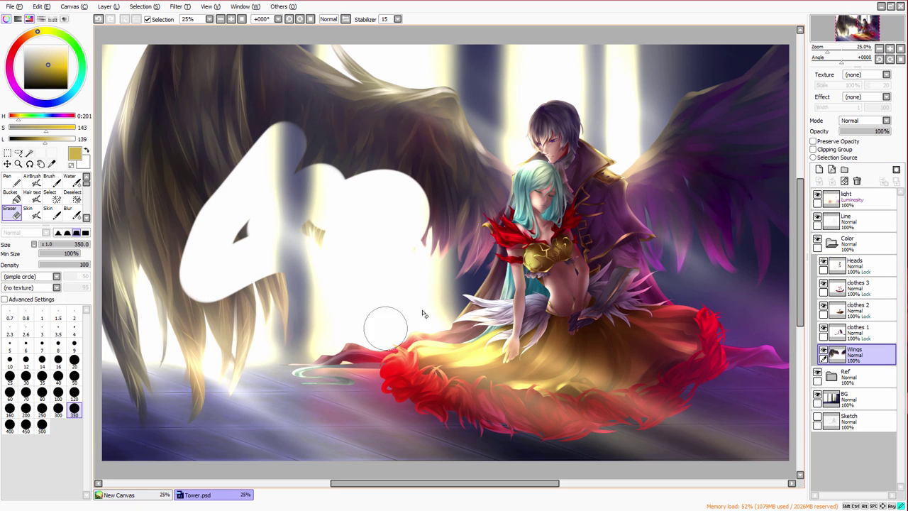
key("ctrl+z")
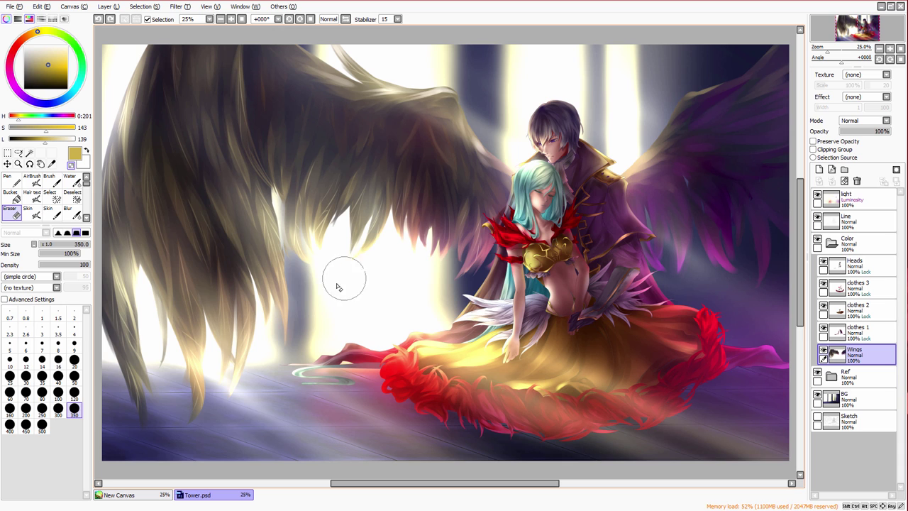
Step: Paint several transparent strokes over the large wing's feathers with the Brush at size 250
left_click(51, 181)
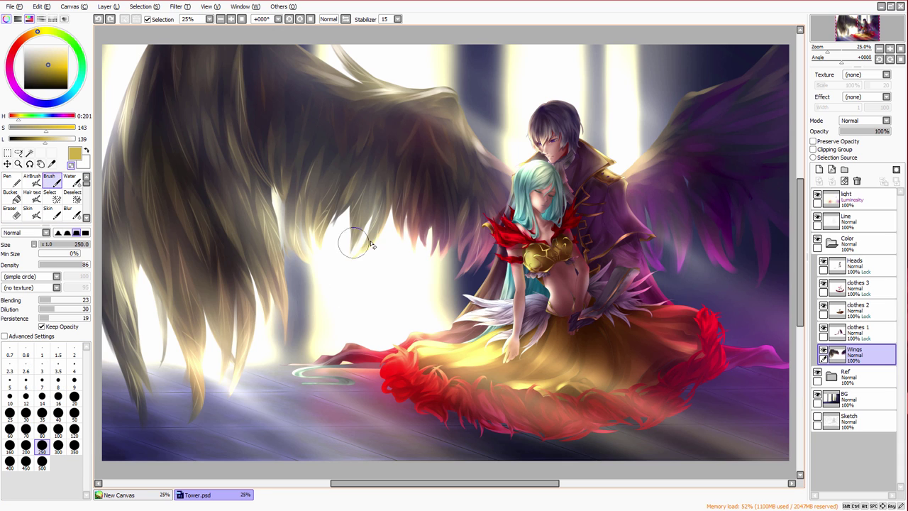
mouse_move(361, 263)
left_mouse_down()
mouse_move(400, 181)
mouse_move(387, 184)
mouse_move(353, 268)
mouse_move(376, 167)
left_mouse_up()
left_click_drag(329, 270, 336, 186)
left_click_drag(312, 263, 318, 208)
left_click_drag(328, 163, 351, 113)
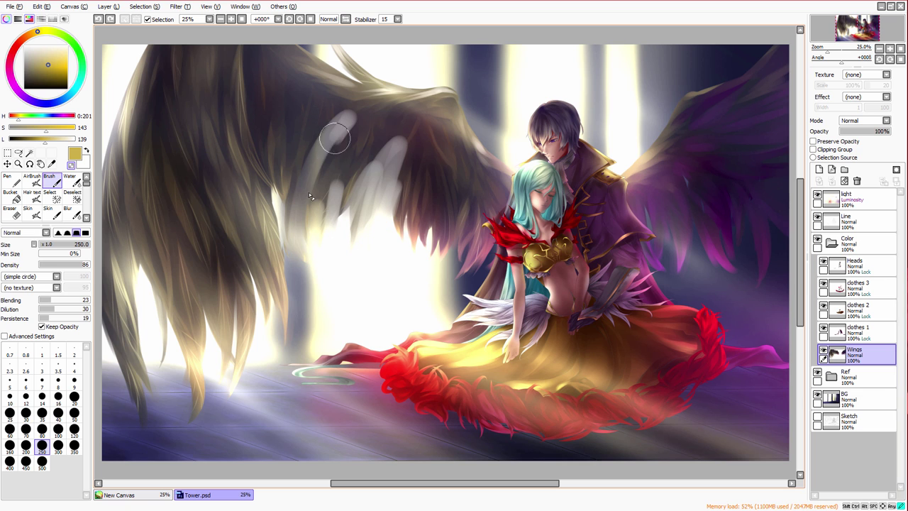
left_click_drag(437, 148, 435, 209)
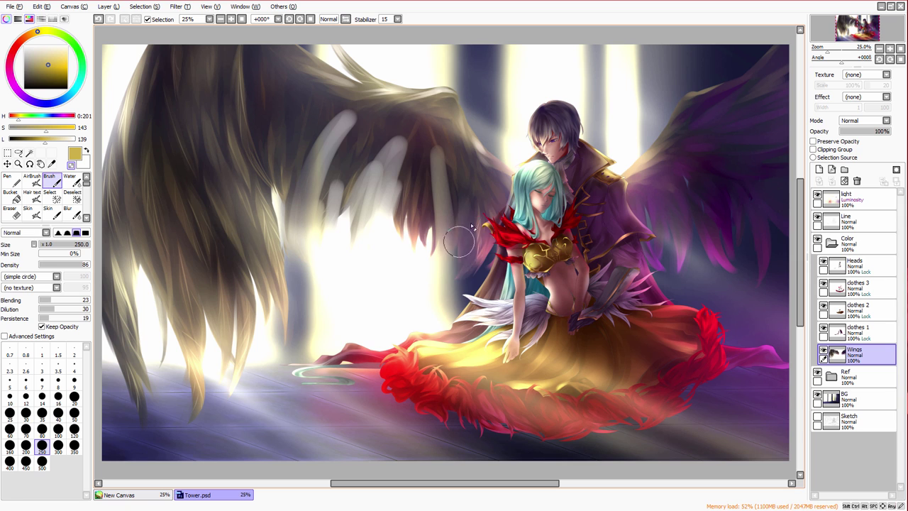
left_click_drag(245, 113, 261, 278)
mouse_move(280, 323)
left_mouse_down()
mouse_move(261, 310)
mouse_move(218, 91)
mouse_move(238, 249)
mouse_move(279, 332)
mouse_move(272, 334)
mouse_move(251, 273)
mouse_move(253, 82)
left_mouse_up()
Step: Undo the transparent brush strokes on the wing and try the Airbrush at size 500 below it
key("ctrl+z")
key("ctrl+z")
key("ctrl+z")
key("ctrl+z")
key("ctrl+z")
key("ctrl+z")
left_click(32, 179)
mouse_move(317, 258)
left_mouse_down()
mouse_move(227, 439)
mouse_move(257, 377)
mouse_move(277, 369)
mouse_move(287, 269)
mouse_move(271, 384)
mouse_move(223, 425)
mouse_move(202, 349)
mouse_move(132, 326)
mouse_move(160, 407)
mouse_move(190, 366)
mouse_move(312, 388)
left_mouse_up()
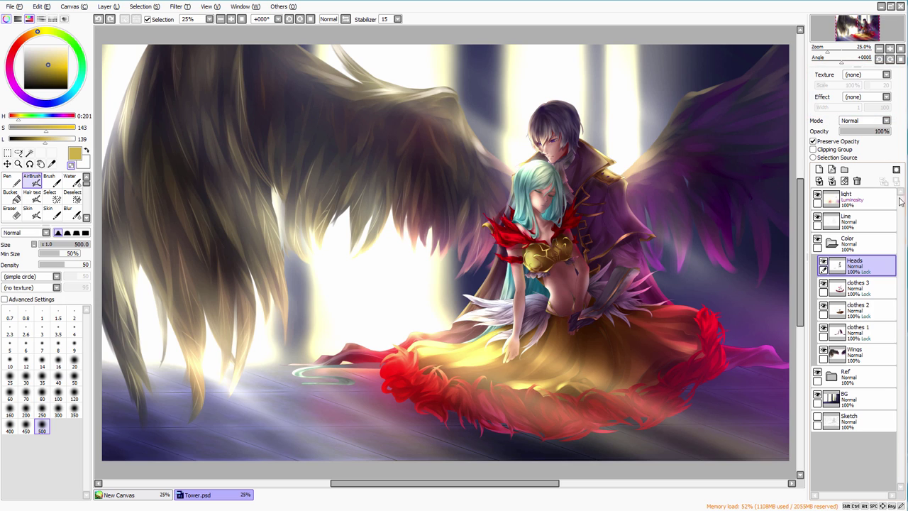
Step: Try the Canvas texture at 500% scale on the Wings layer, then return it to no texture and leave the effect at none
left_click(857, 353)
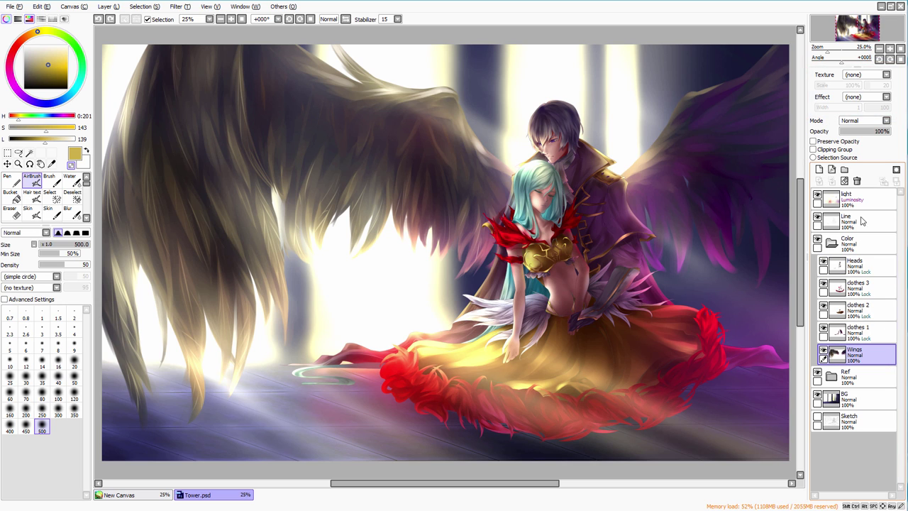
left_click(850, 77)
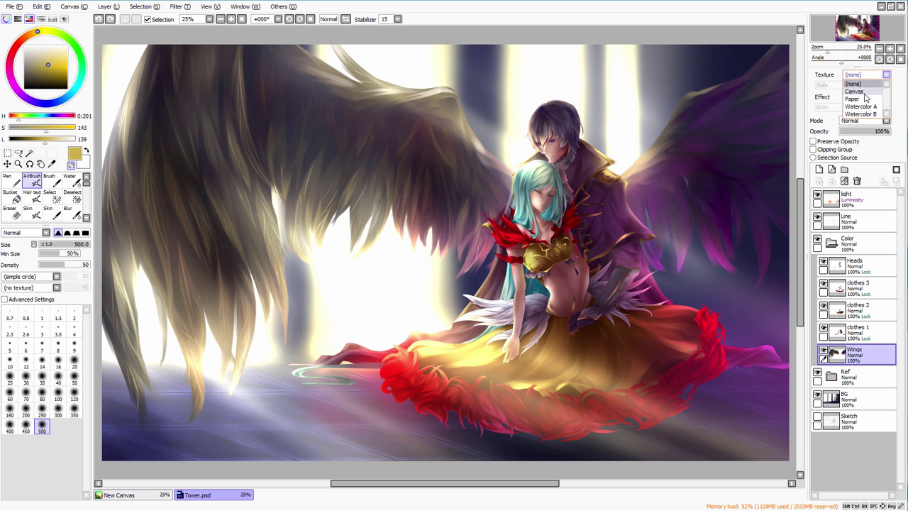
left_click(861, 92)
left_click_drag(834, 86, 885, 93)
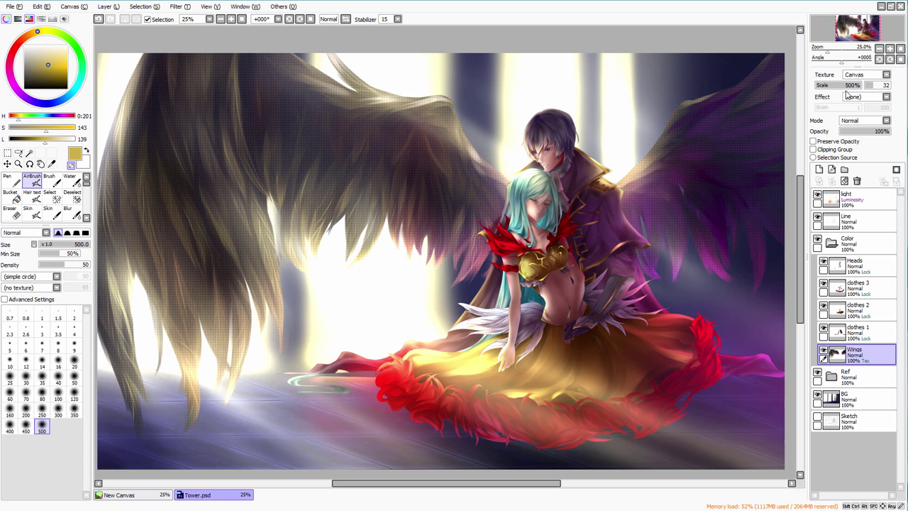
left_click(855, 75)
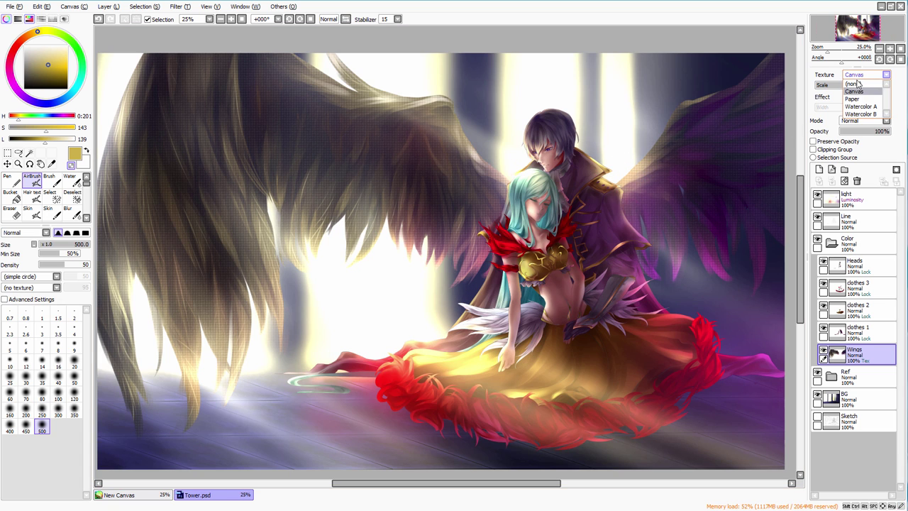
left_click(861, 88)
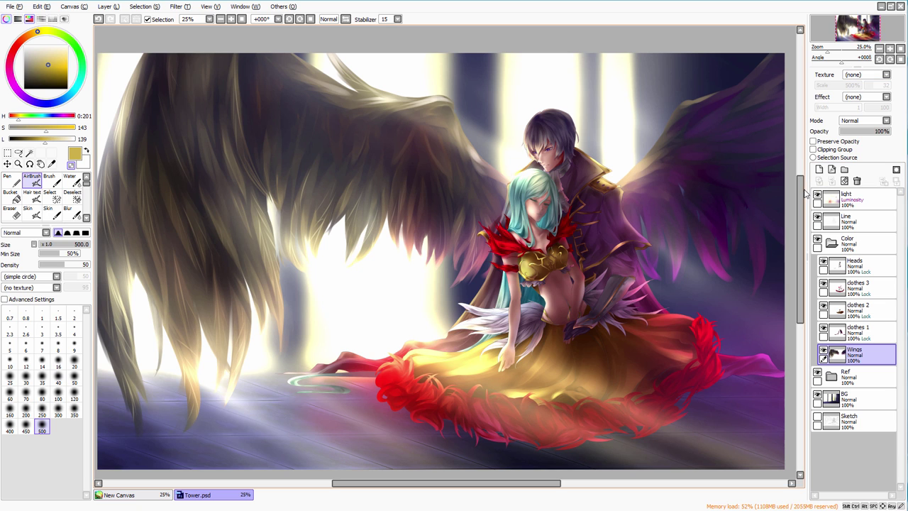
left_click_drag(801, 186, 800, 191)
key("Home")
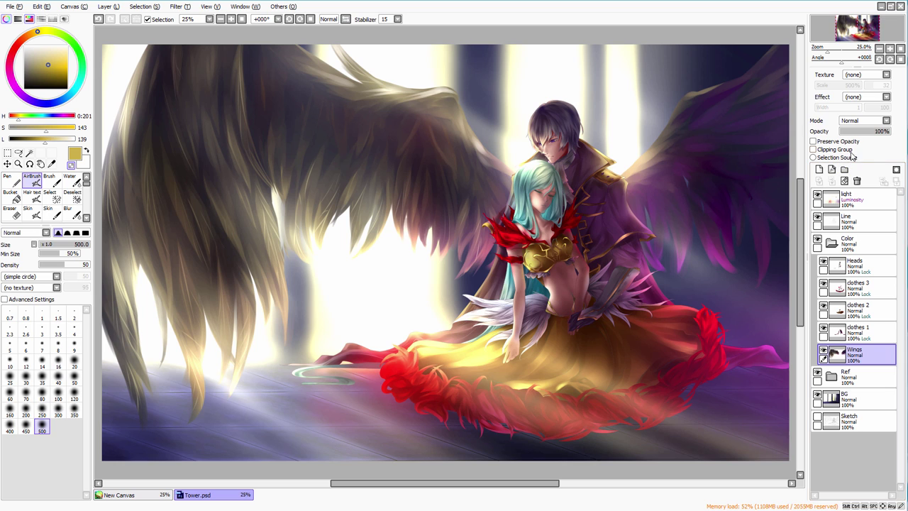
left_click(871, 98)
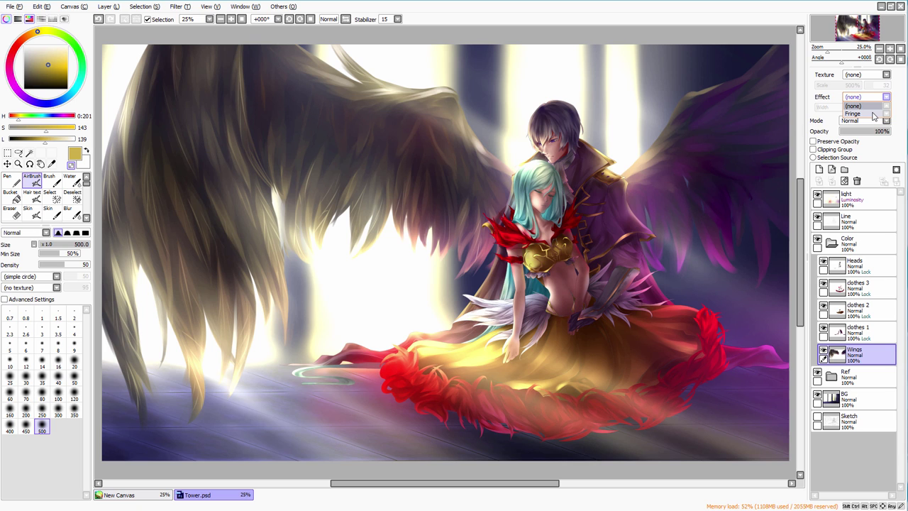
left_click(869, 106)
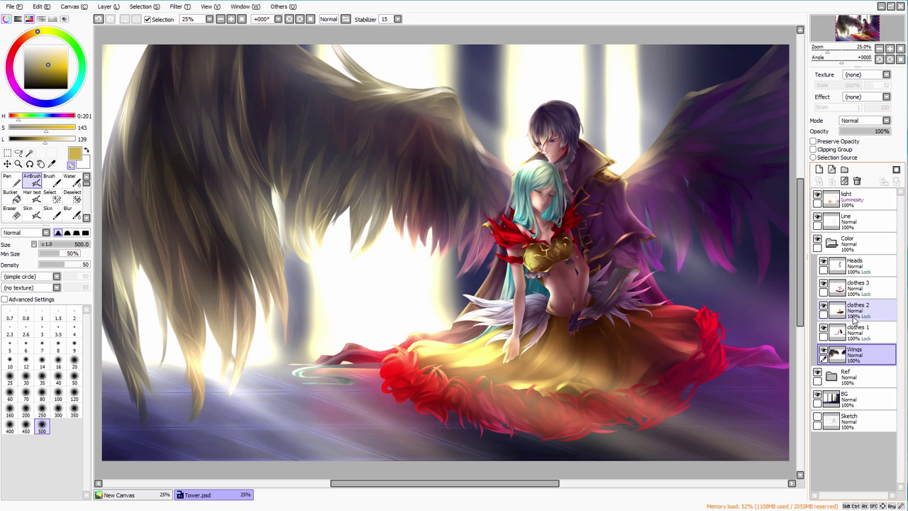
Step: Select the clothes 2 layer and hide the light layer, keeping the Airbrush at size 500
left_click(852, 312)
left_click(822, 309)
left_click(823, 310)
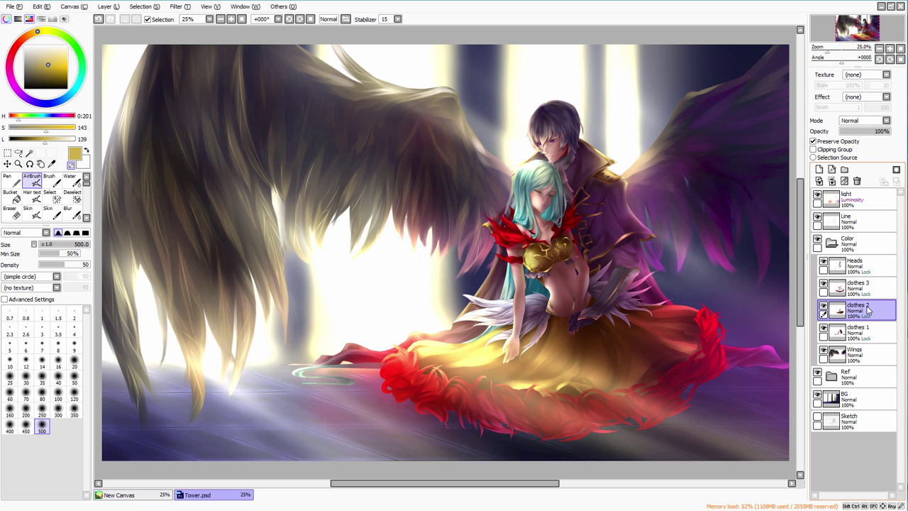
left_click(17, 183)
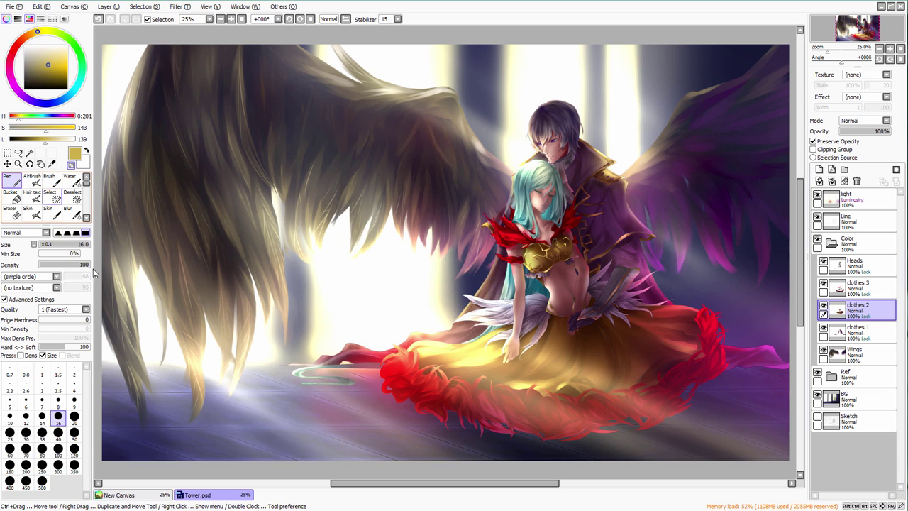
left_click(47, 185)
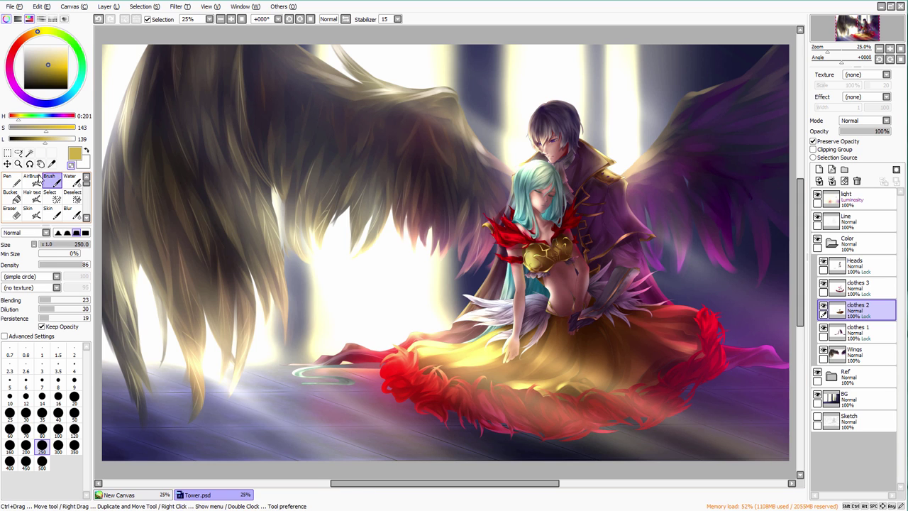
left_click(32, 182)
mouse_move(500, 357)
left_mouse_down()
mouse_move(533, 335)
mouse_move(467, 351)
mouse_move(525, 346)
mouse_move(520, 398)
mouse_move(572, 417)
mouse_move(584, 308)
mouse_move(590, 403)
mouse_move(607, 348)
mouse_move(585, 381)
mouse_move(608, 419)
mouse_move(644, 336)
mouse_move(662, 353)
mouse_move(738, 369)
mouse_move(574, 386)
mouse_move(578, 398)
mouse_move(521, 384)
left_mouse_up()
left_click(817, 197)
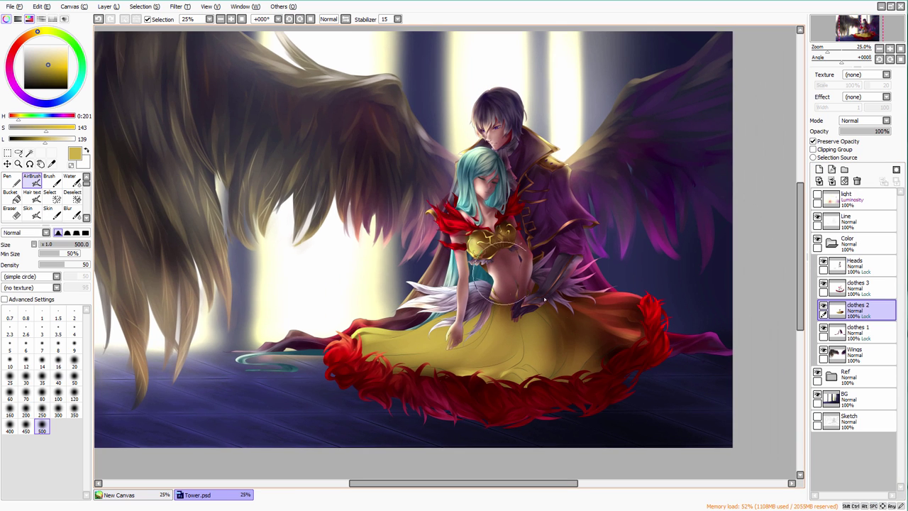
Step: Add a new layer above clothes 2, clipped to it and set to Multiply mode
left_click(832, 169)
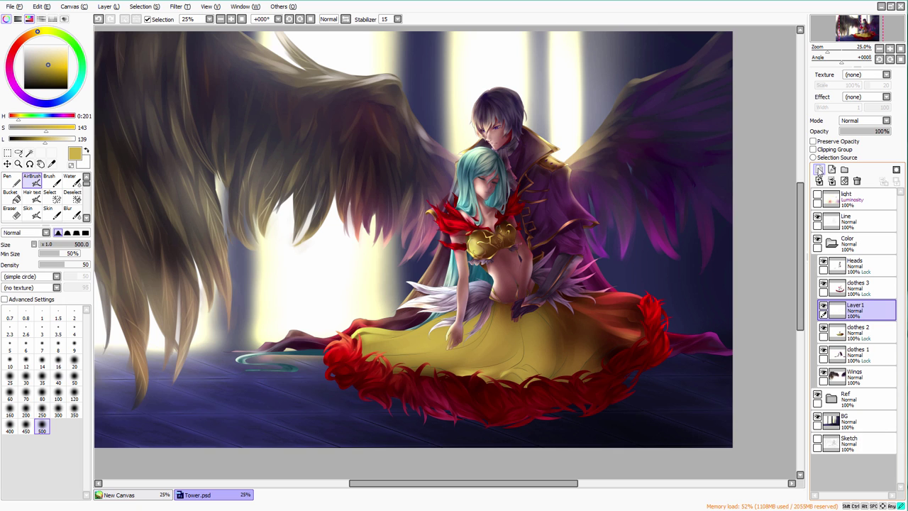
left_click(861, 121)
left_click(852, 137)
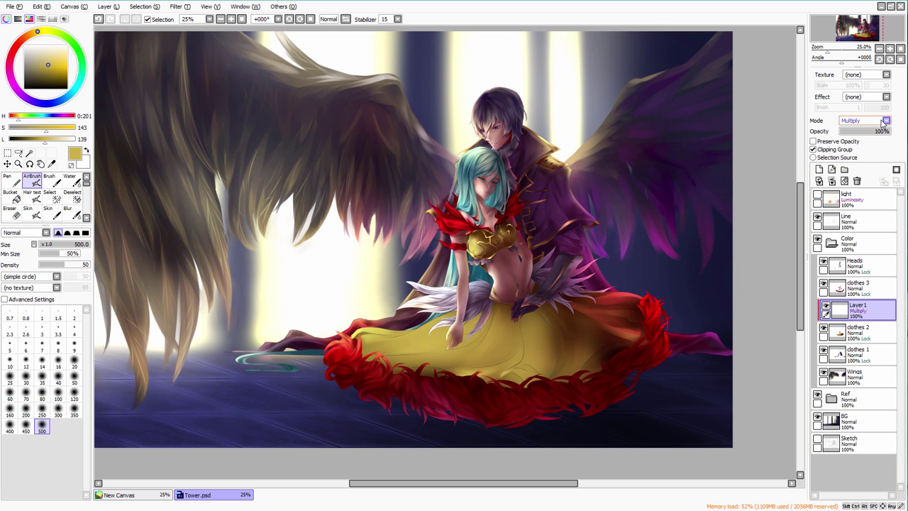
Step: Paint fold shadows on the yellow skirt in the clipped Multiply layer with the Brush at size 120
left_click_drag(515, 370, 455, 308)
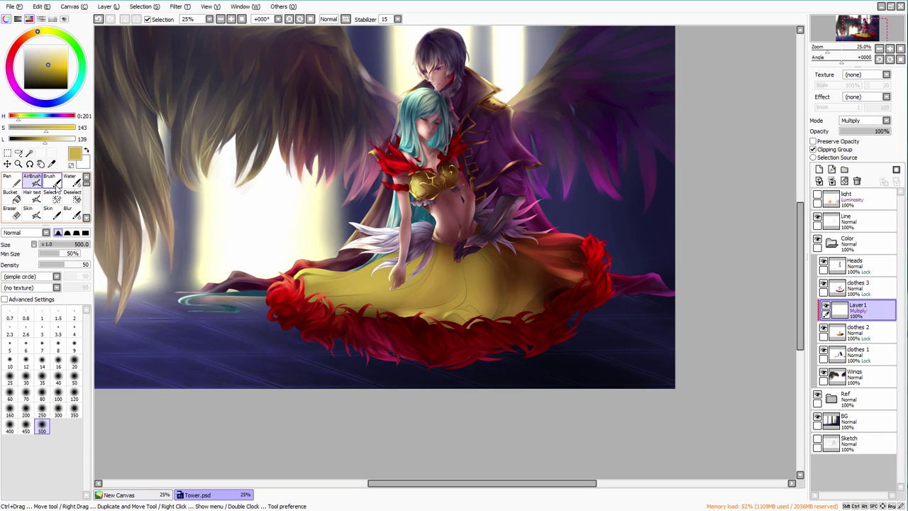
key("b")
left_click_drag(333, 301, 426, 270)
left_click_drag(310, 287, 343, 281)
mouse_move(339, 313)
left_mouse_down()
mouse_move(443, 297)
mouse_move(446, 316)
left_mouse_up()
mouse_move(404, 317)
left_mouse_down()
mouse_move(478, 319)
mouse_move(458, 313)
mouse_move(467, 258)
mouse_move(407, 309)
left_mouse_up()
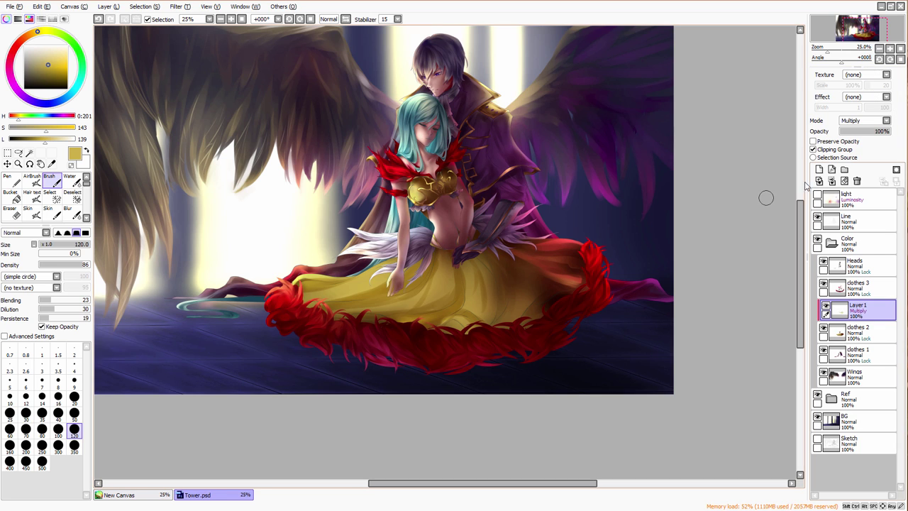
Step: Apply the Fringe effect to the clipped Multiply layer and paint another fold stroke near the skirt's lower edge
left_click(862, 96)
left_click(846, 112)
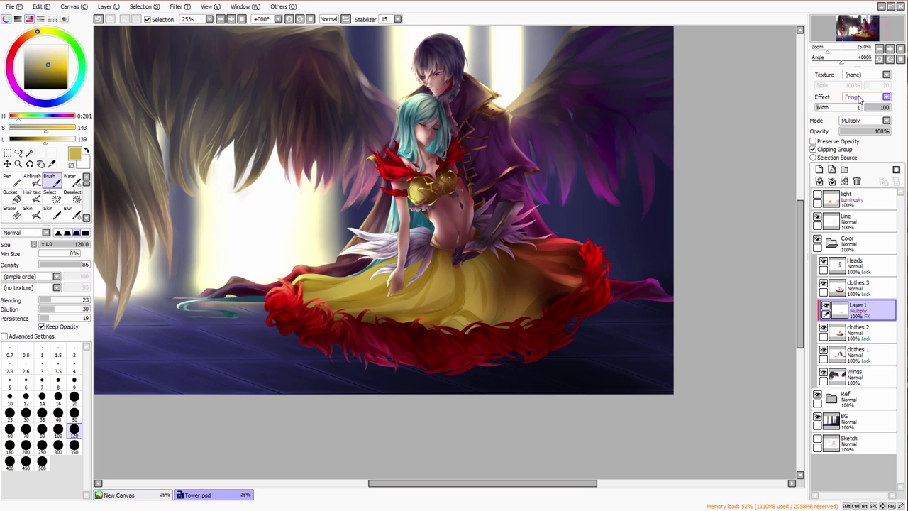
left_click(860, 97)
left_click(859, 113)
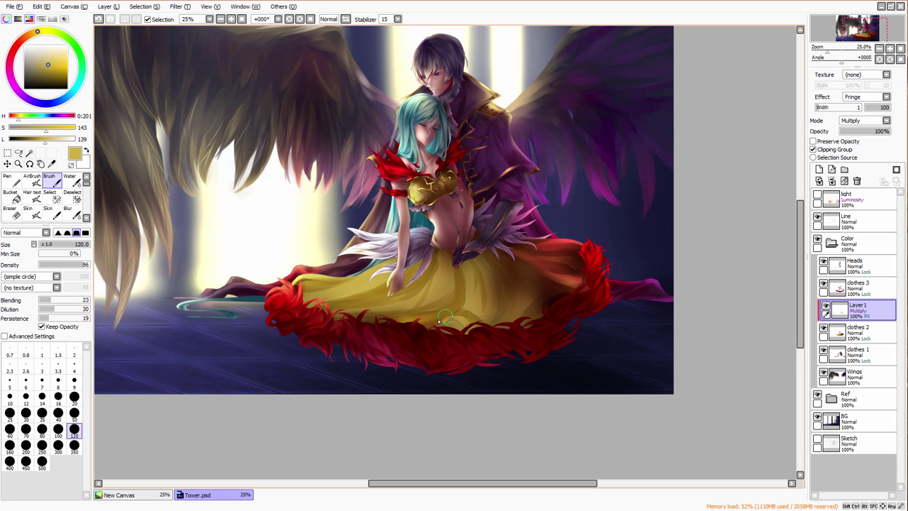
left_click_drag(443, 320, 452, 286)
Step: Set the Fringe effect's width to 5 on the clipped Multiply layer
left_click(890, 49)
left_click(889, 49)
left_click_drag(529, 248, 558, 207)
mouse_move(831, 108)
left_mouse_down()
mouse_move(853, 110)
mouse_move(805, 111)
mouse_move(857, 112)
mouse_move(838, 113)
left_mouse_up()
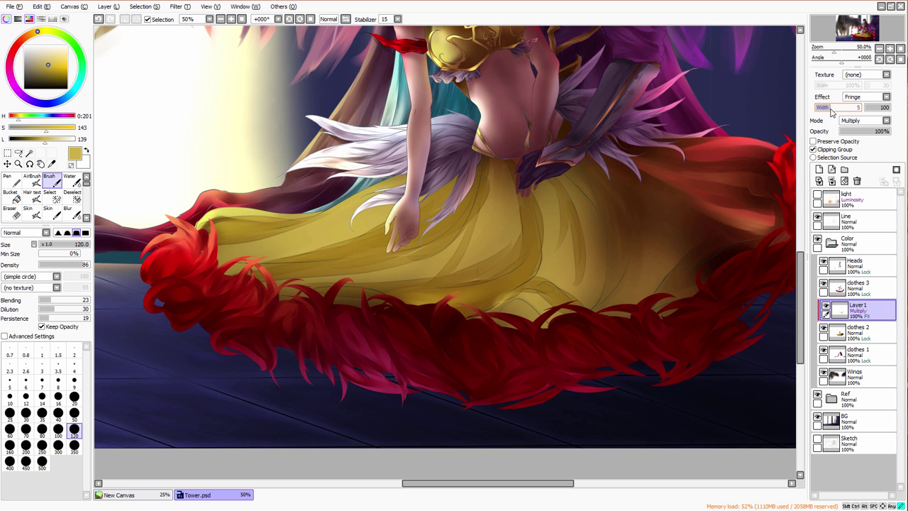
Step: Switch to the Blur tool at size 120 over the yellow skirt
left_click(880, 47)
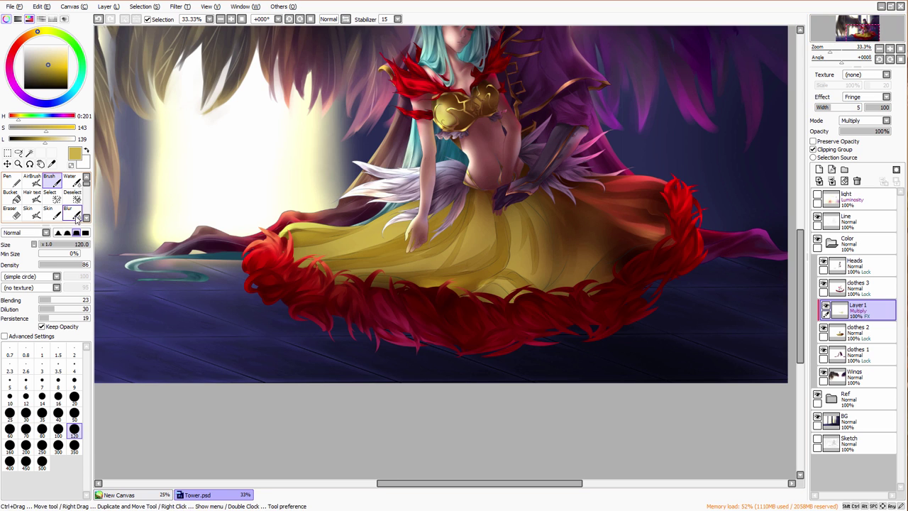
left_click(71, 212)
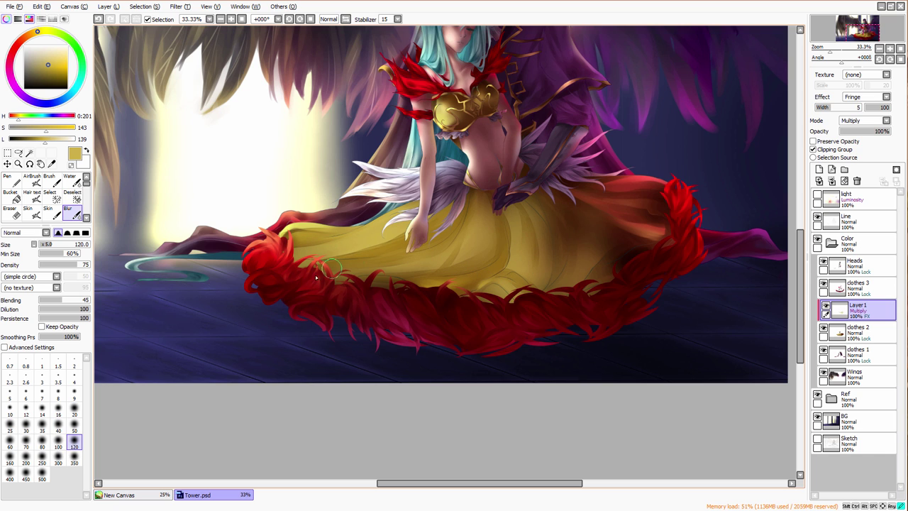
left_click(880, 49)
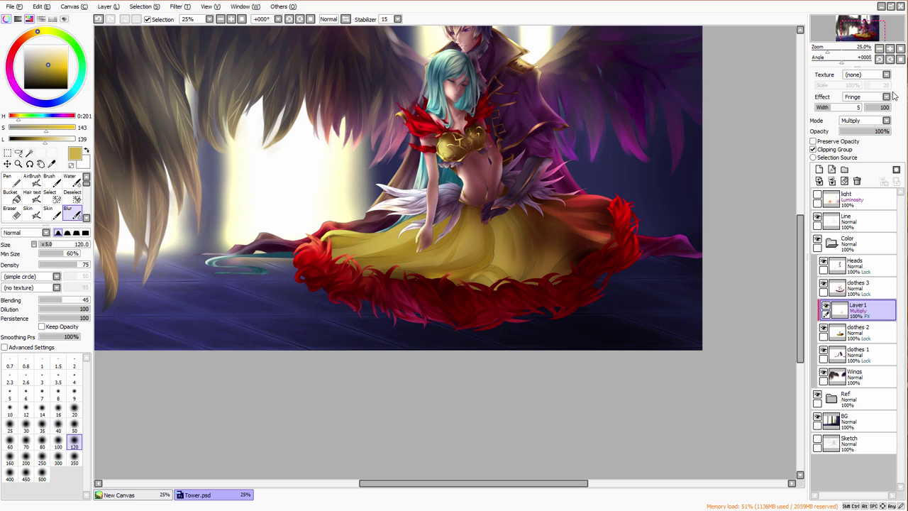
Step: Turn the Multiply layer's Fringe effect off and back on to compare the painted skirt folds
left_click(868, 97)
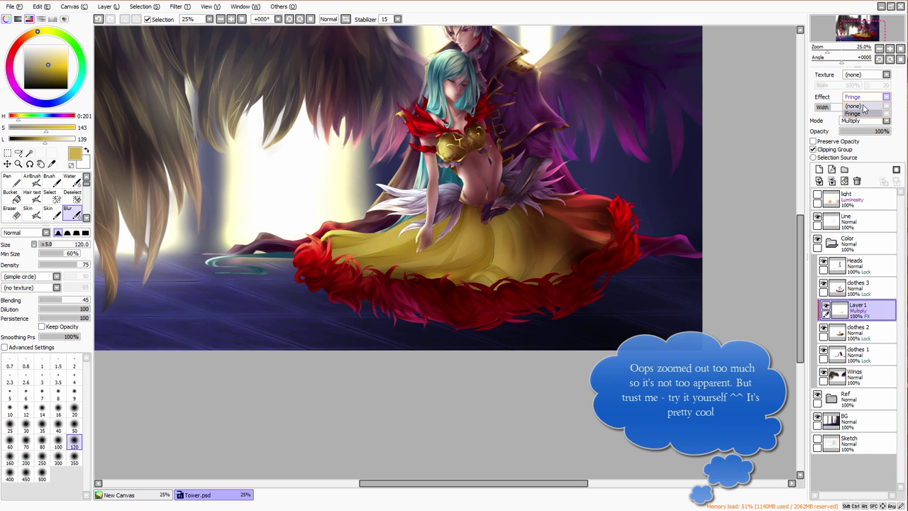
left_click(867, 106)
left_click(868, 98)
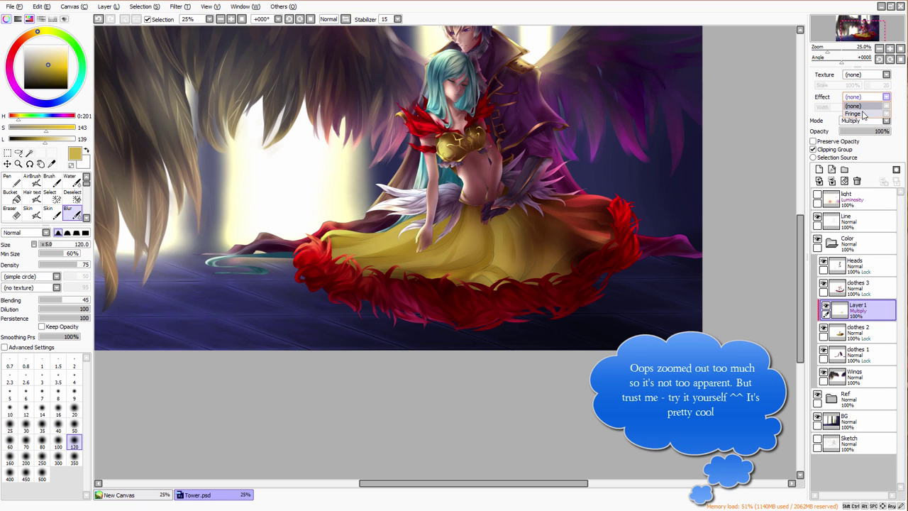
left_click(867, 115)
Step: Delete the clipped Multiply layer above clothes 2
left_click_drag(607, 206, 652, 334)
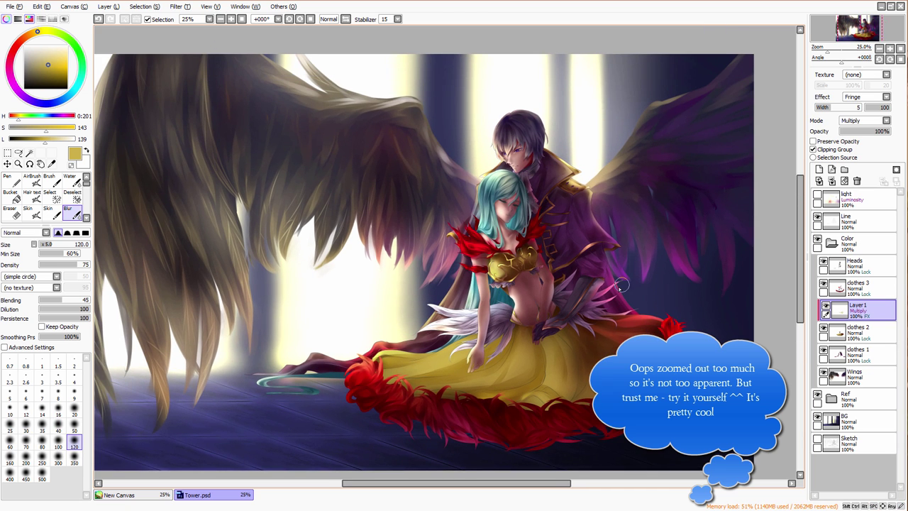
left_click_drag(672, 293, 696, 288)
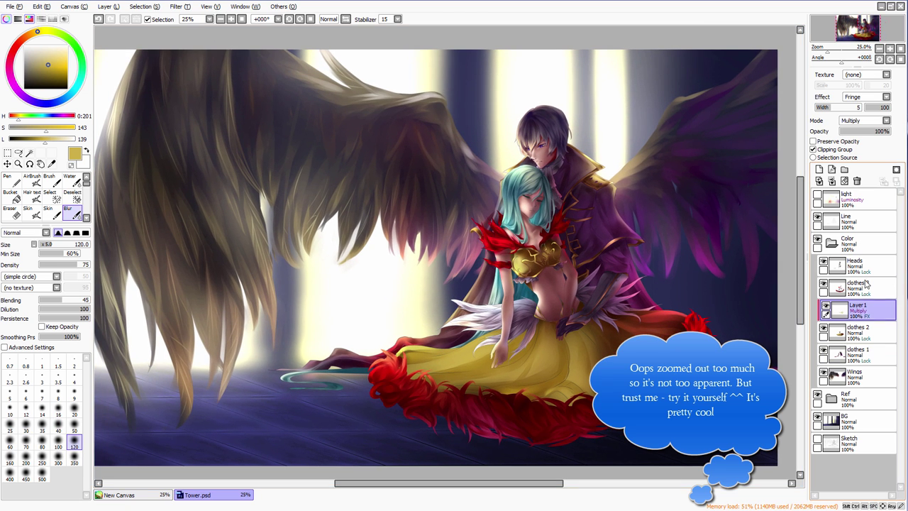
left_click(858, 181)
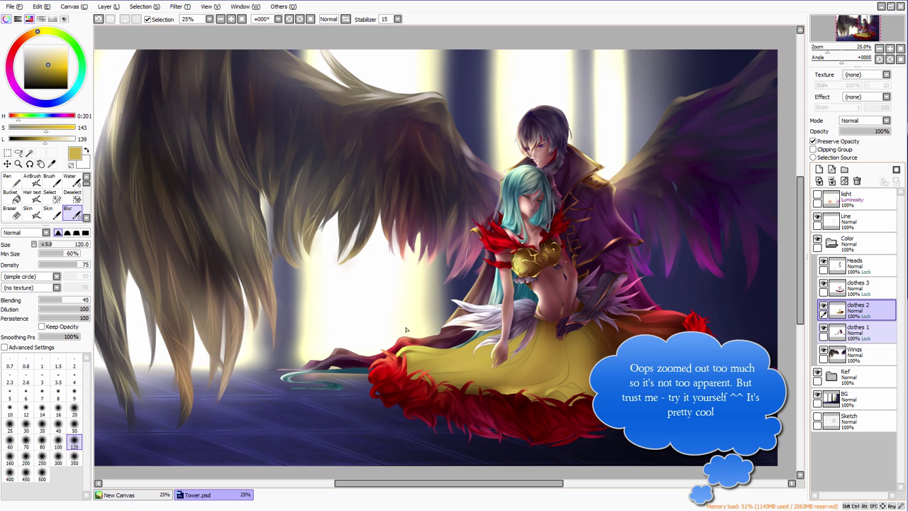
Step: Open a second view of Tower.psd and place it as a small floating window over the main view
left_click_drag(429, 330, 440, 330)
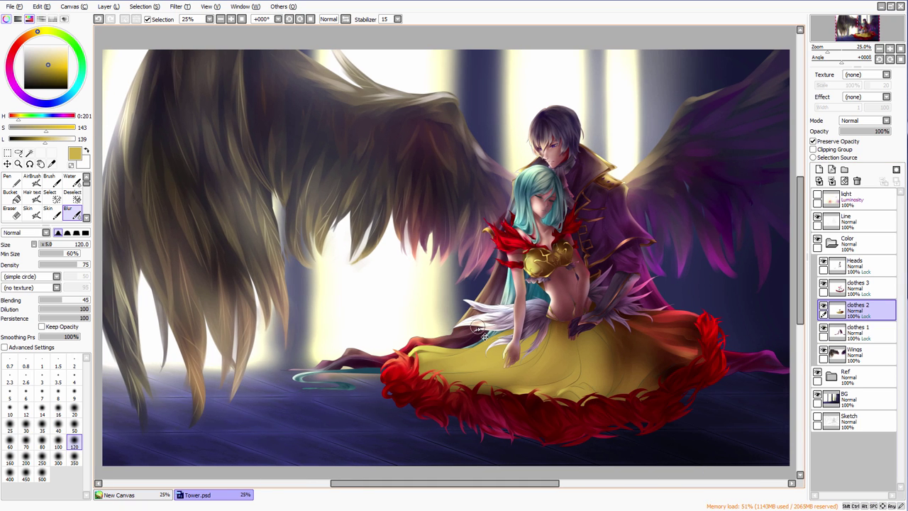
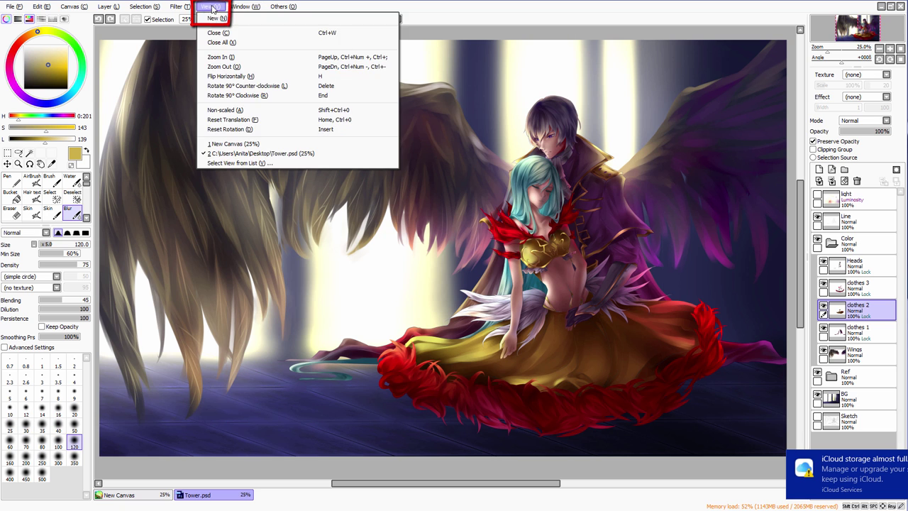
left_click(213, 30)
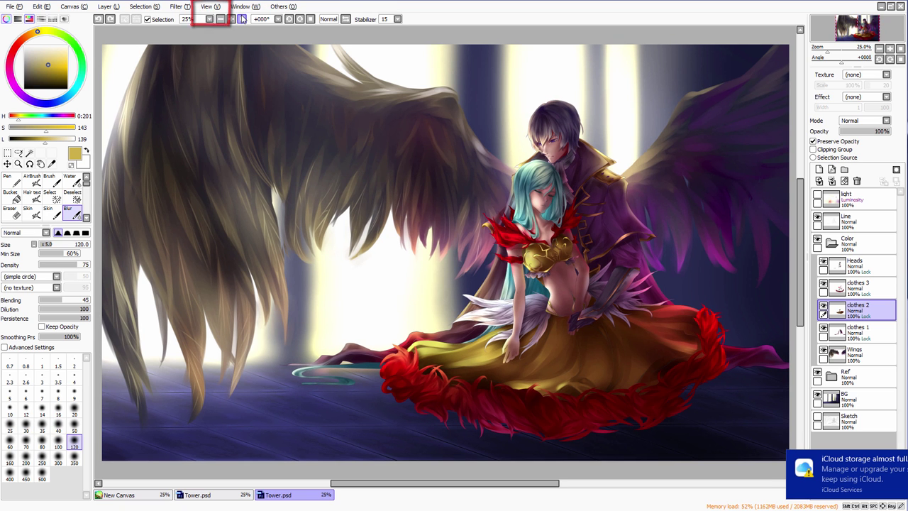
left_click(892, 6)
left_click_drag(600, 55, 762, 31)
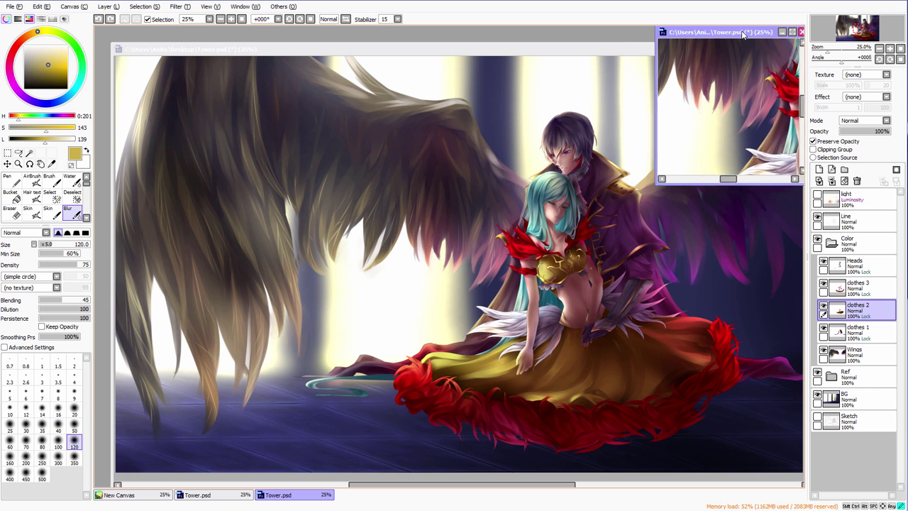
Step: Zoom the second Tower.psd view out to 6.25%
left_click(879, 48)
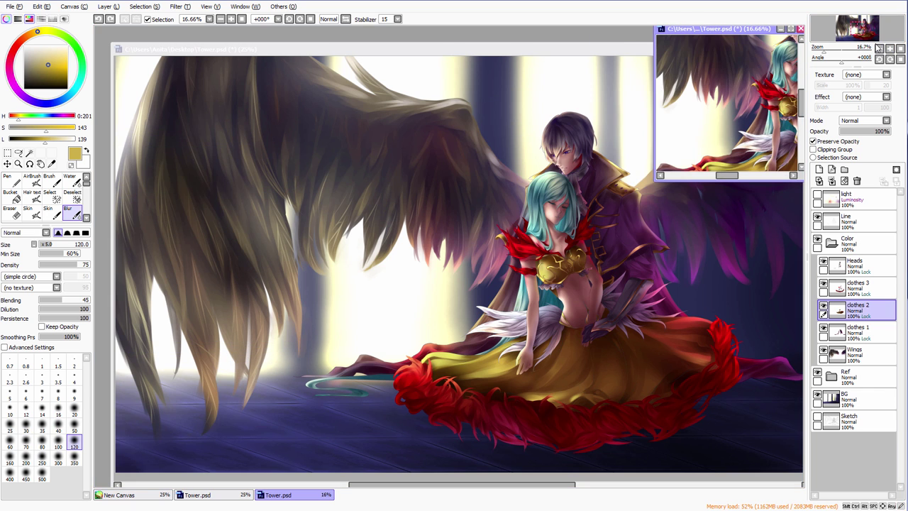
left_click(869, 50)
left_click_drag(861, 51, 817, 54)
left_click(879, 48)
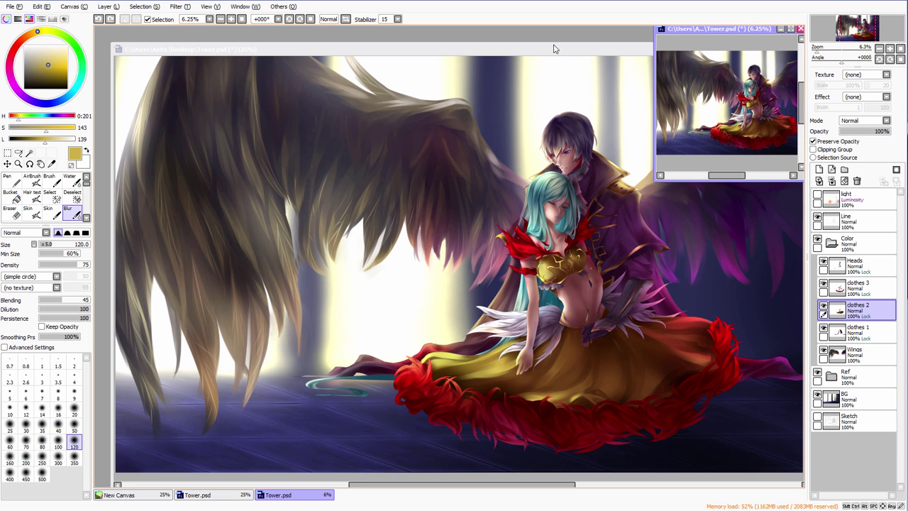
Step: Move and narrow the main Tower.psd window so it sits beside the small second view
left_click_drag(555, 49, 536, 34)
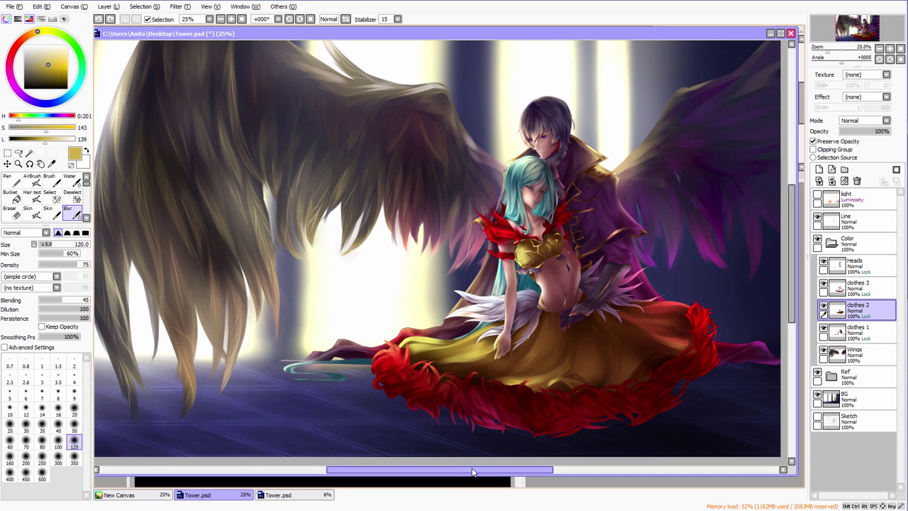
left_click_drag(474, 472, 493, 487)
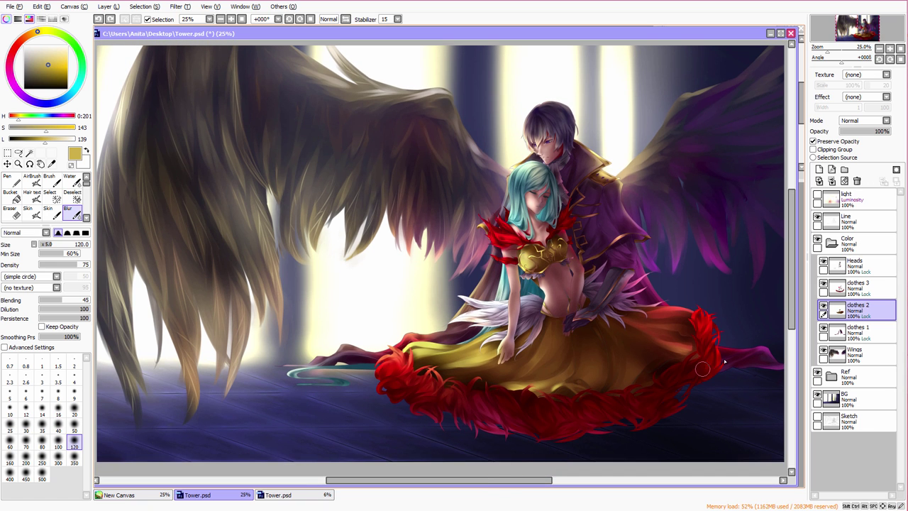
left_click(703, 368)
left_click_drag(798, 181, 663, 188)
Step: Hide the Wings layer and show it again to compare how both Tower.psd views update
left_click(823, 351)
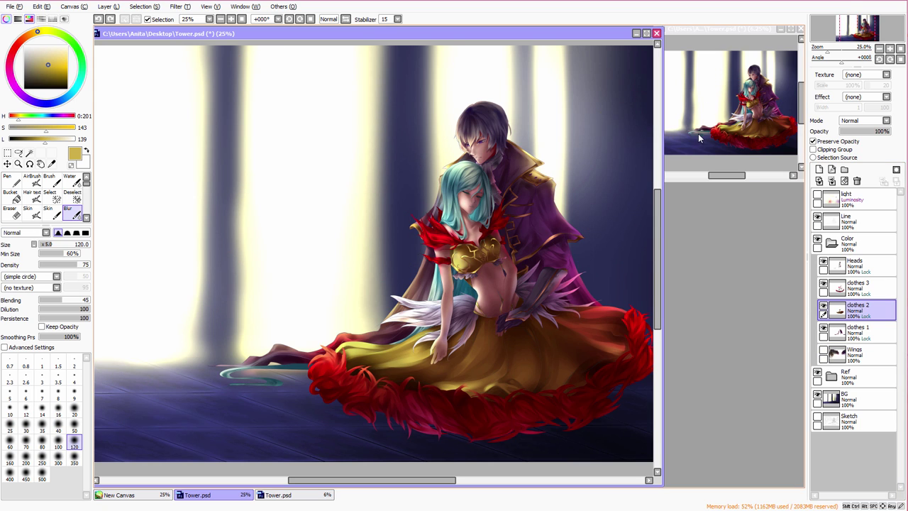
left_click(699, 136)
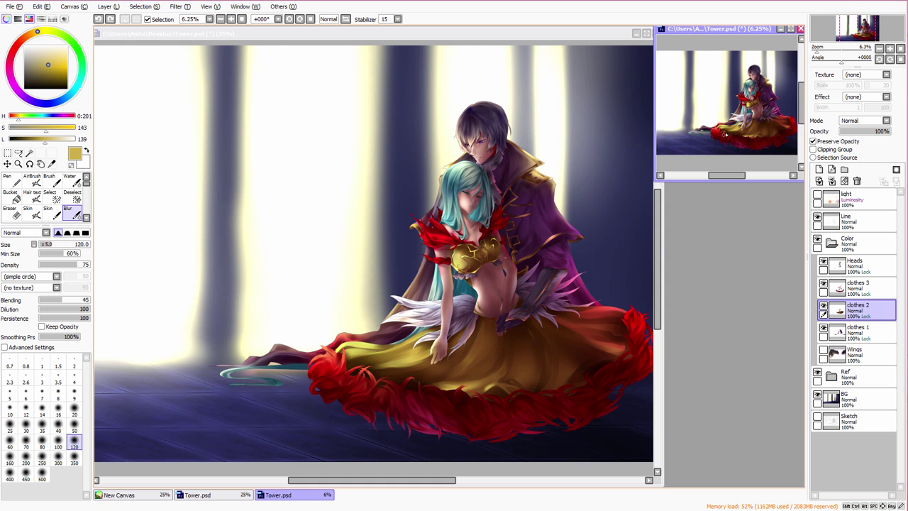
left_click(554, 303)
left_click(823, 351)
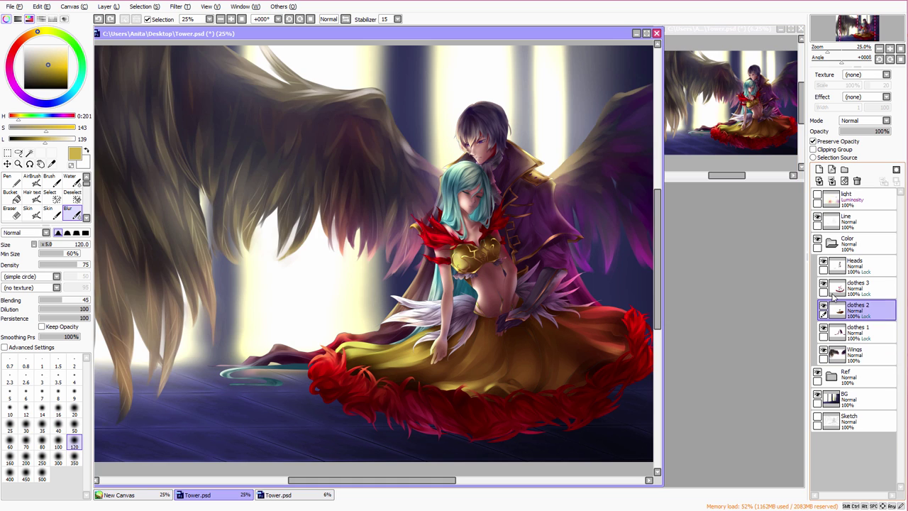
Step: Cut the white wing reference image from New Canvas and paste it into the Ref folder of Tower.psd
left_click(879, 48)
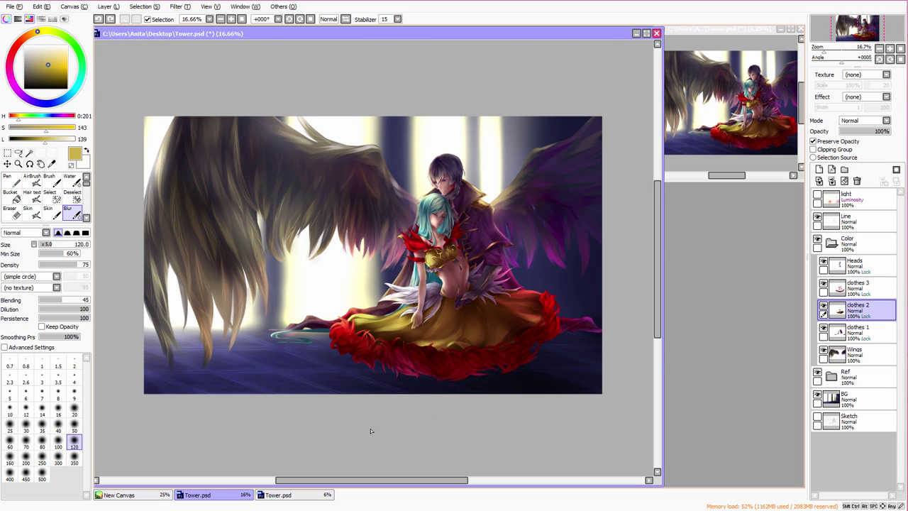
left_click(149, 494)
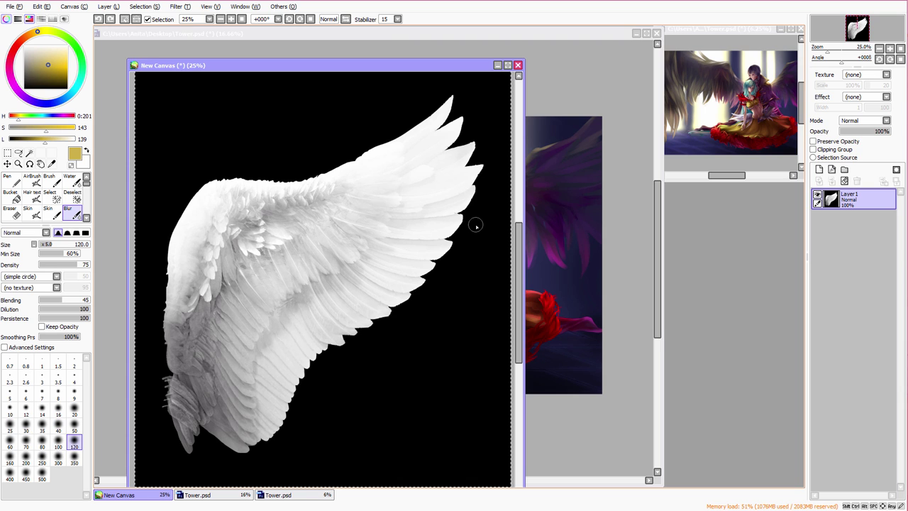
key("ctrl+x")
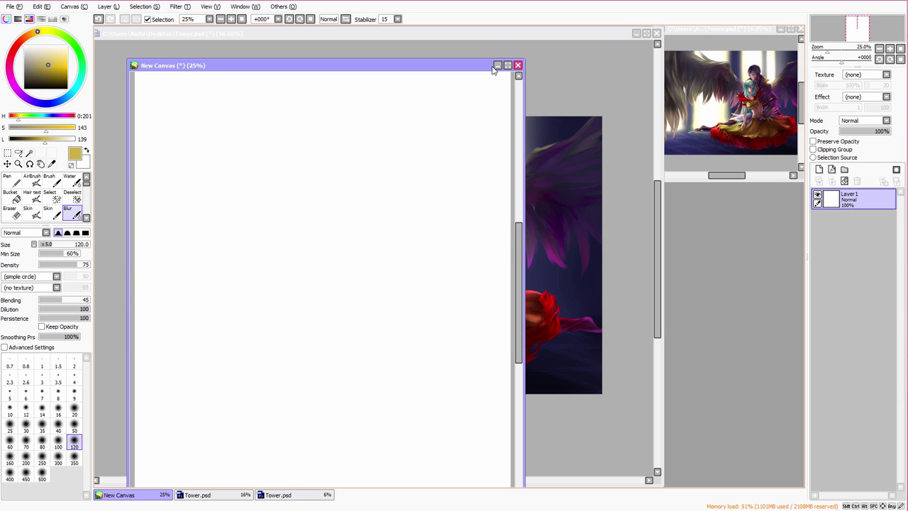
left_click(500, 65)
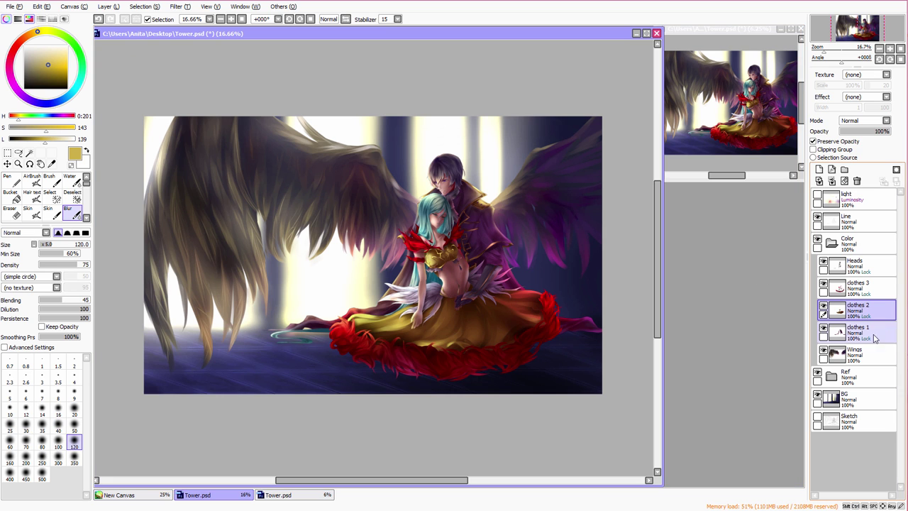
left_click(837, 395)
key("ctrl+v")
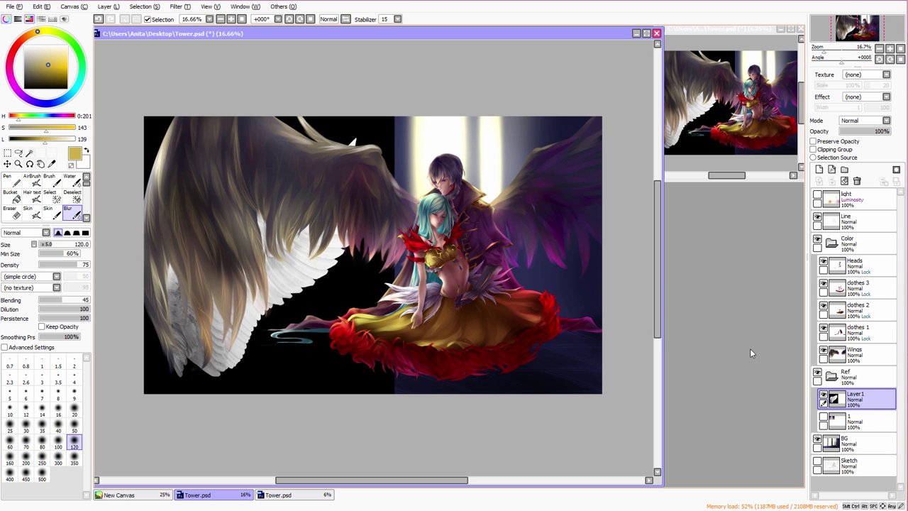
Step: Scale down and slightly rotate the pasted wing reference, placing it between the large wing and the skirt
key("ctrl+t")
left_click_drag(395, 110, 229, 325)
left_click_drag(213, 366, 336, 292)
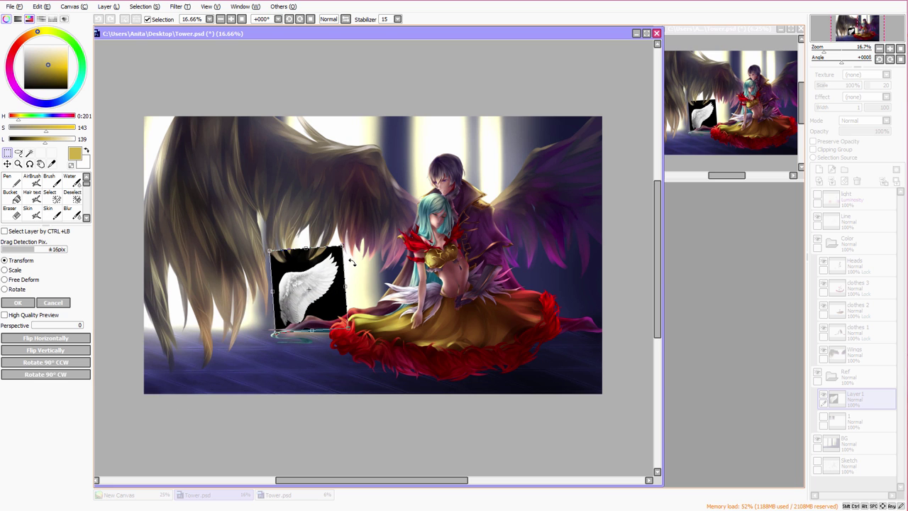
key("Return")
Step: Zoom the second view to 33.33% and center it on the wing reference image
left_click(743, 72)
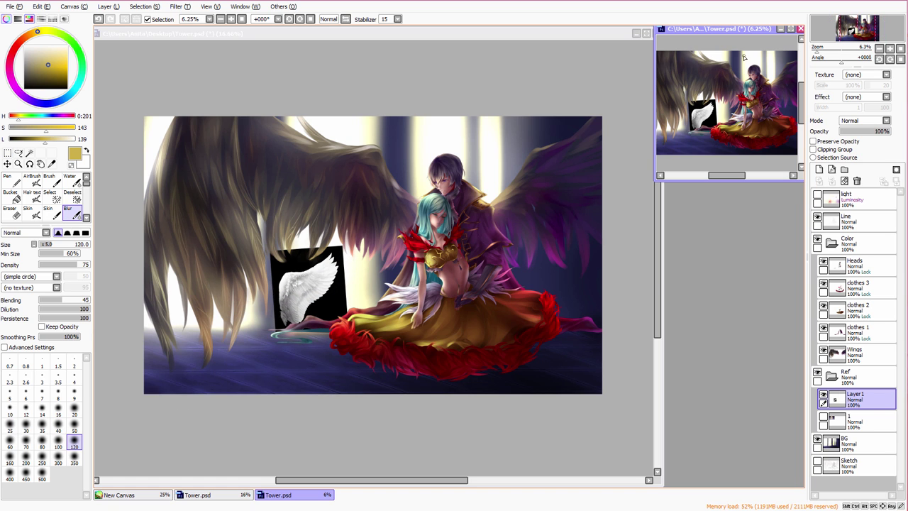
left_click(890, 50)
left_click(890, 48)
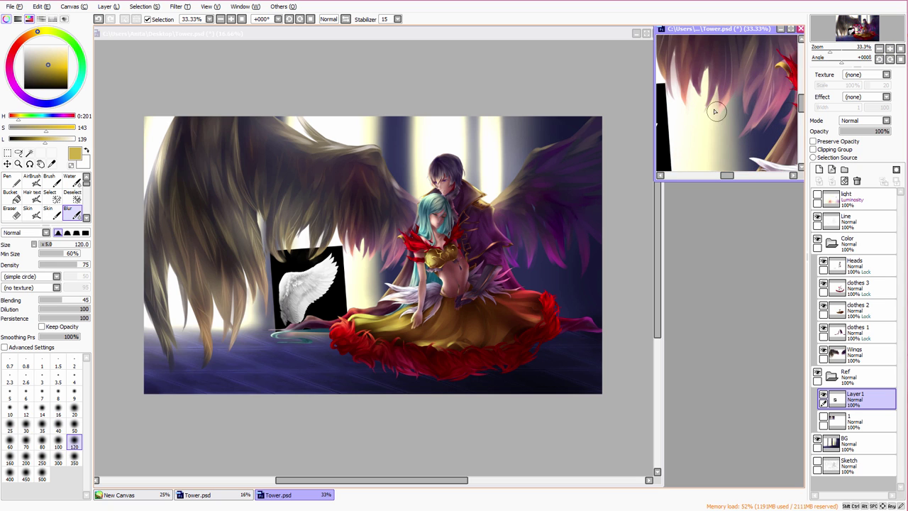
left_click_drag(708, 125, 756, 109)
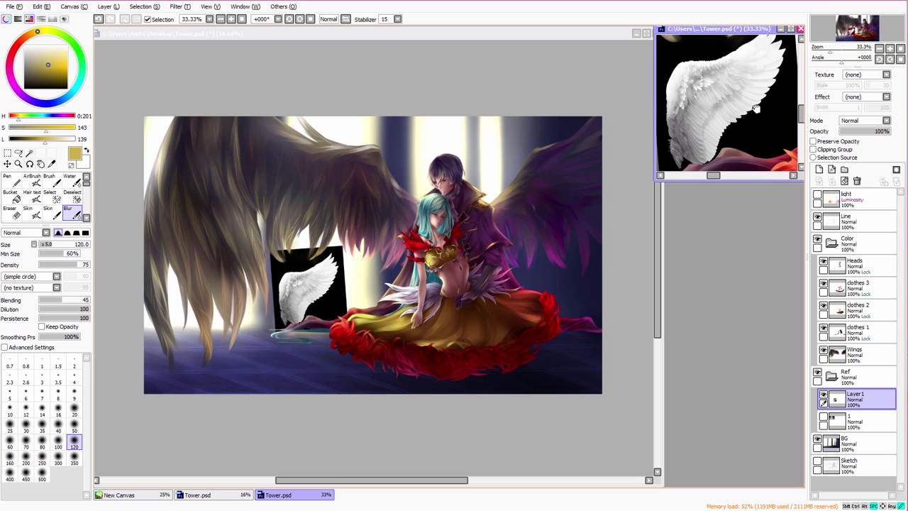
Step: Frame the purple wing at 33.33% in the main view and select the Wings layer
left_click(471, 246)
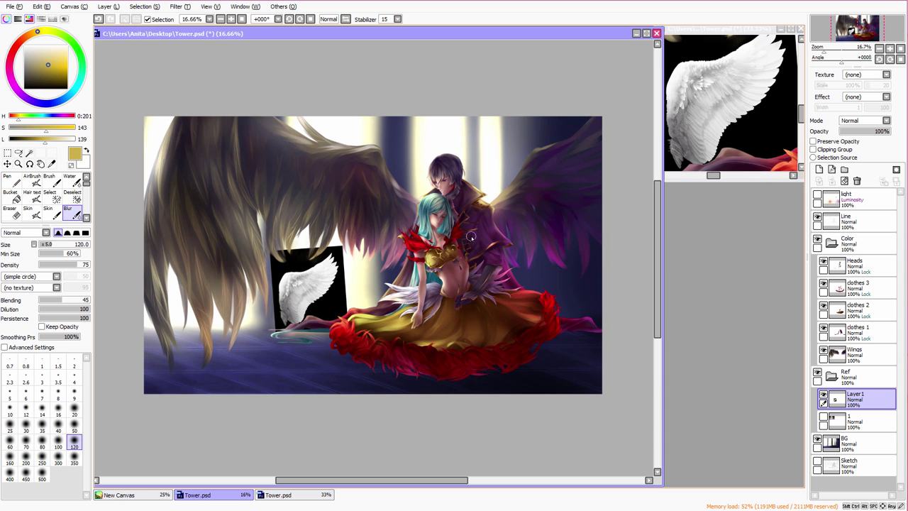
left_click(891, 48)
left_click_drag(522, 227, 271, 274)
left_click_drag(398, 274, 308, 300)
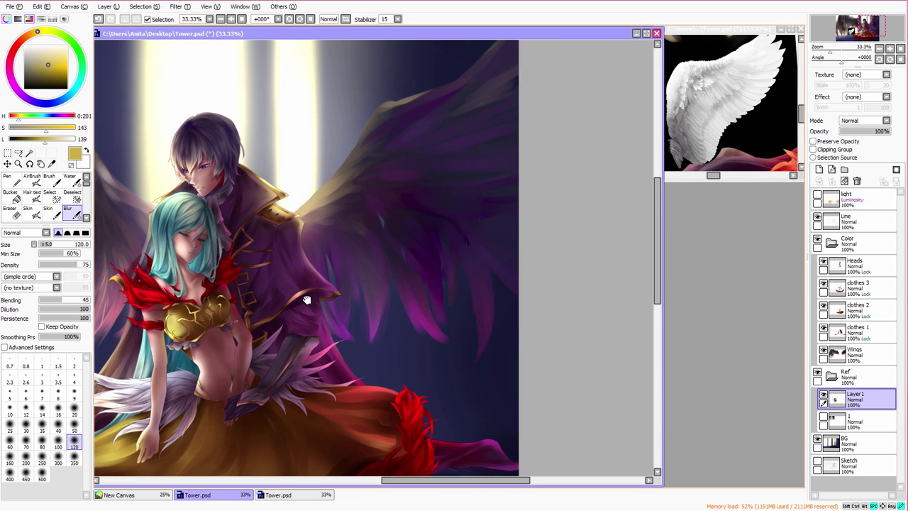
left_click(857, 349)
left_click_drag(446, 318, 468, 310)
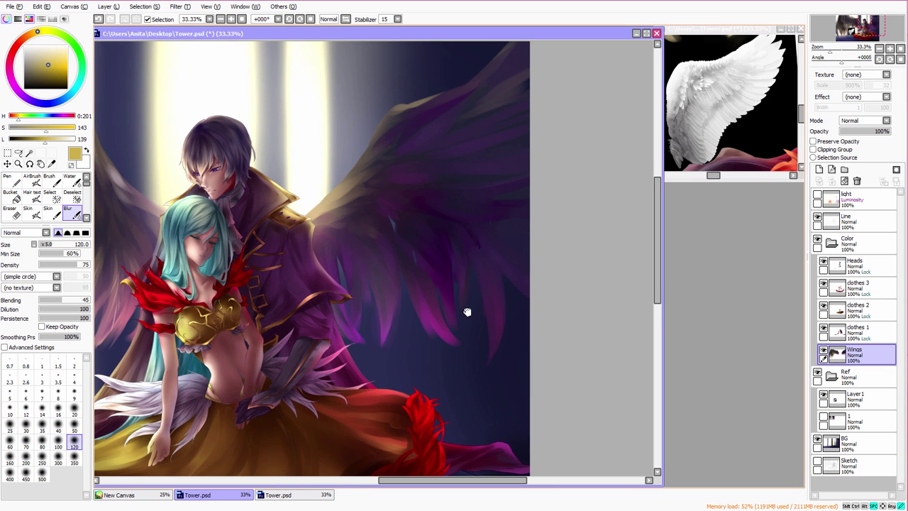
Step: Switch to the Brush tool at size 120 and sample brown and dark purple tones from the purple wing
left_click(49, 179)
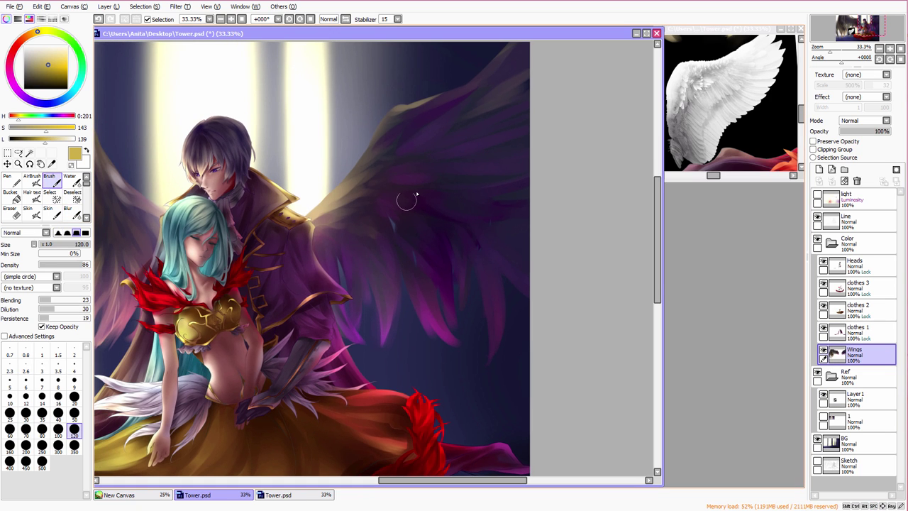
left_click(354, 195, "alt")
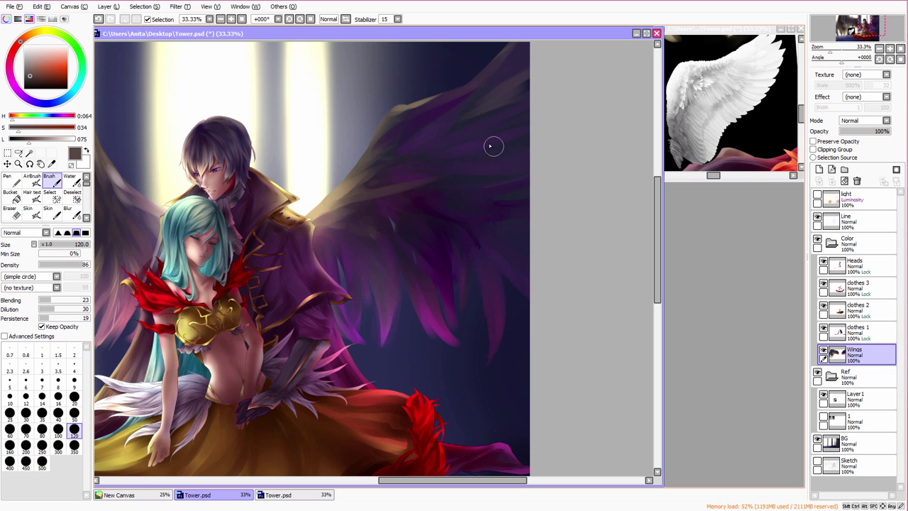
left_click(435, 150, "alt")
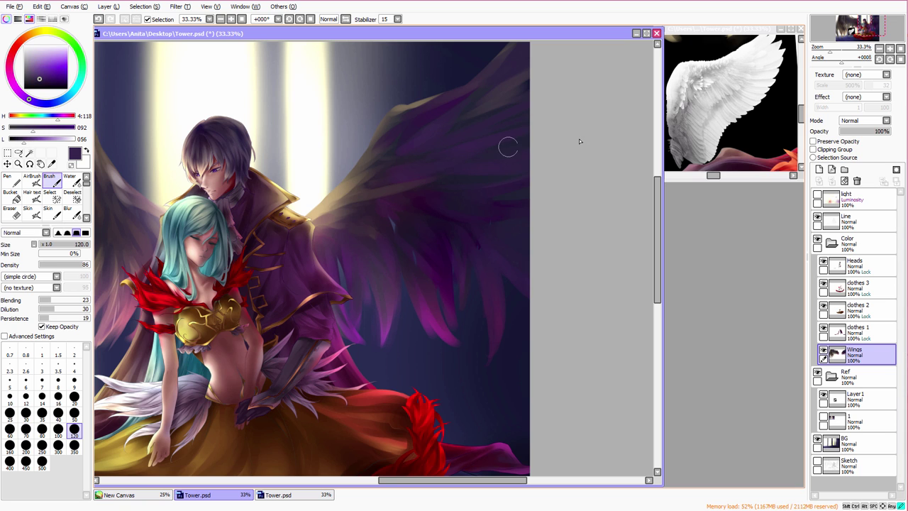
left_click_drag(427, 284, 541, 256)
left_click(461, 216, "alt")
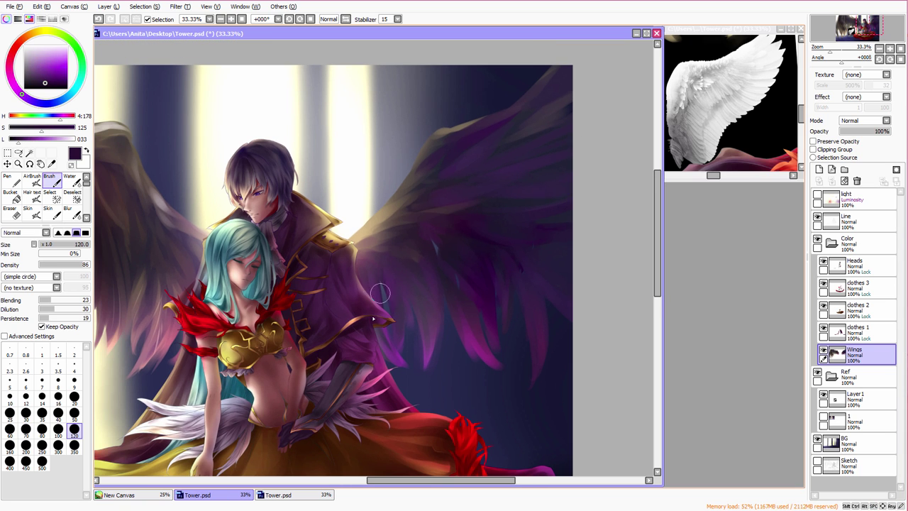
Step: Close the second Tower.psd view and maximize the main window, with the illustration at 25%
scroll(588, 224, "down", 2)
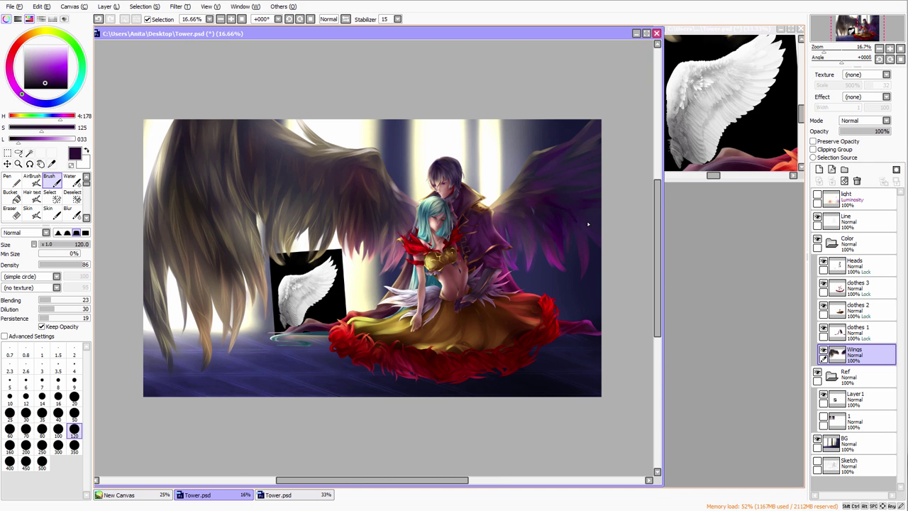
left_click(800, 29)
left_click(646, 33)
scroll(445, 252, "up", 1)
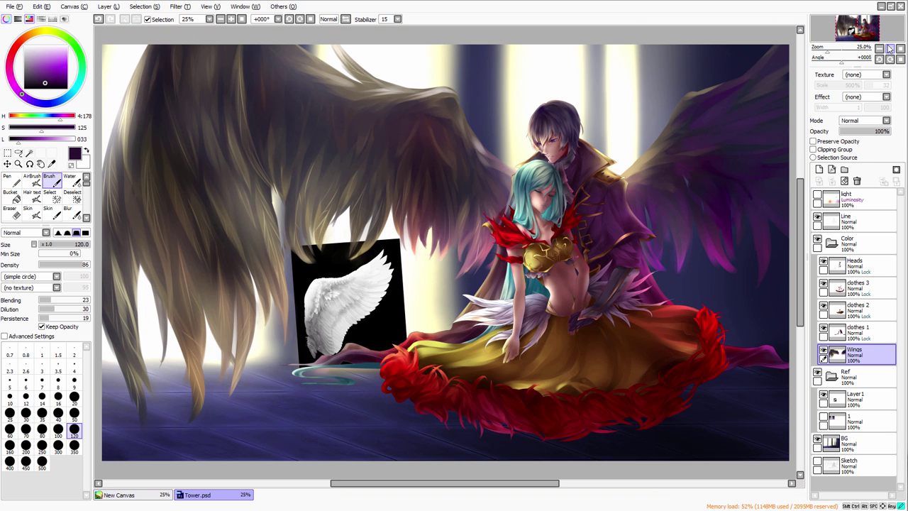
Step: Collapse and hide the Ref folder containing the wing reference
left_click(821, 379)
left_click(818, 376)
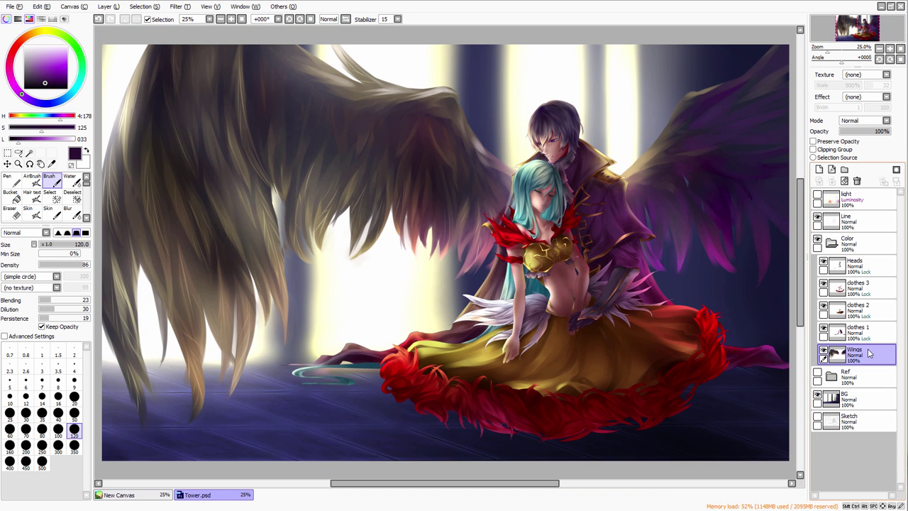
Step: Select the Wings layer and link the Heads layer to it
left_click(829, 316)
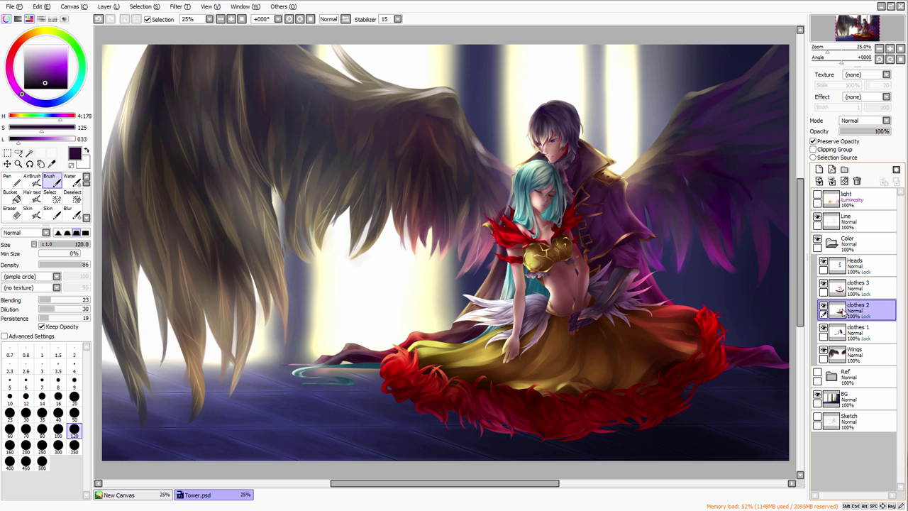
left_click(849, 354)
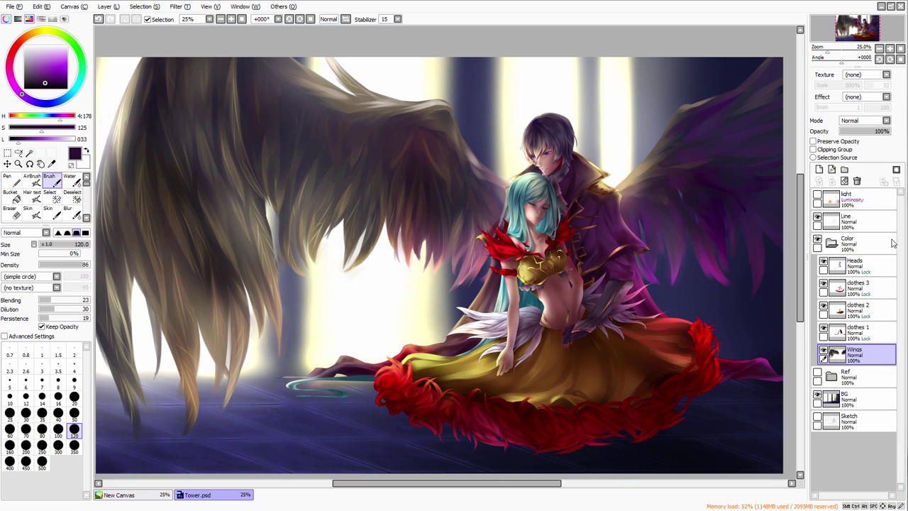
left_click(823, 267)
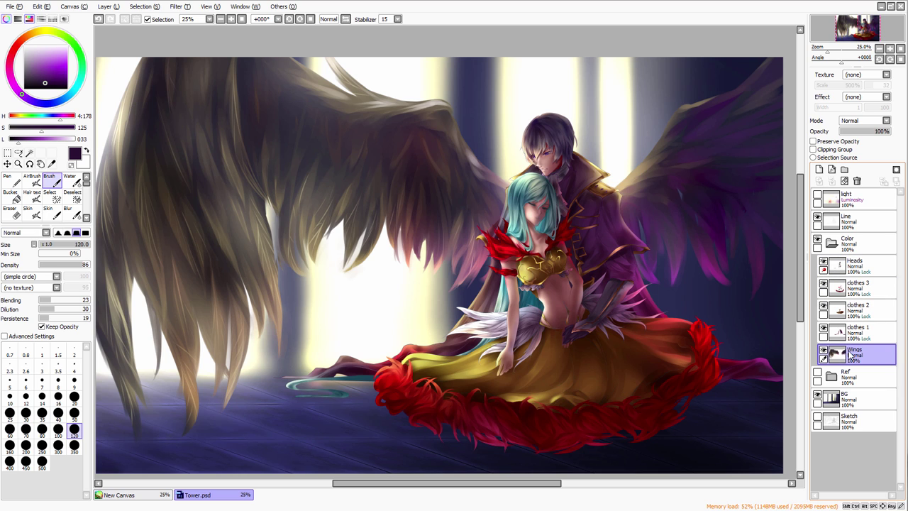
left_click(826, 267)
Step: Try moving the linked Wings and Heads layers together with the Move tool, and undo the shift
left_click(18, 165)
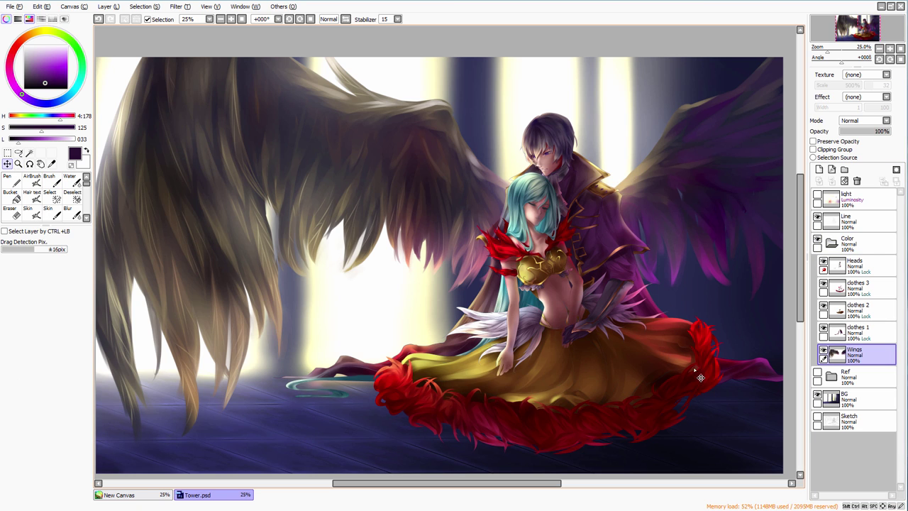
mouse_move(702, 389)
left_mouse_down()
mouse_move(649, 390)
mouse_move(532, 351)
mouse_move(578, 307)
mouse_move(715, 348)
mouse_move(773, 419)
mouse_move(656, 468)
mouse_move(662, 403)
mouse_move(708, 391)
left_mouse_up()
key("ctrl+z")
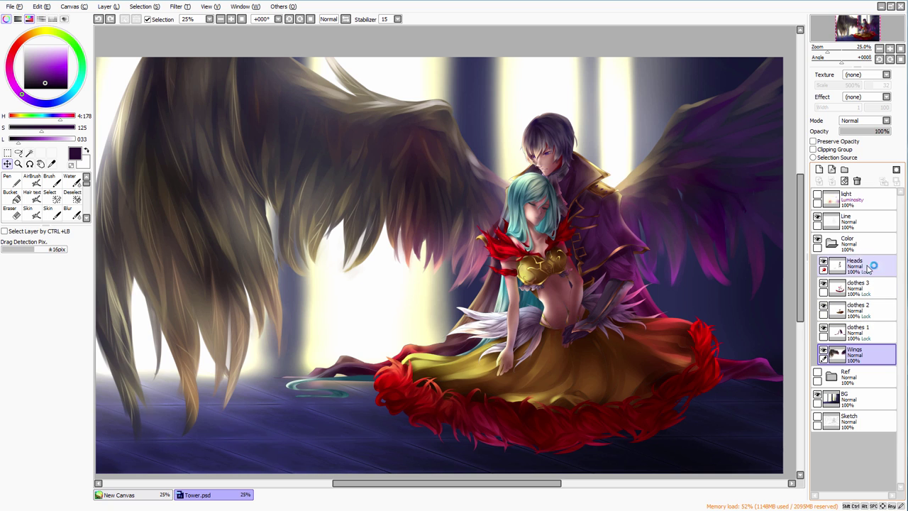
Step: Select the Heads layer, try moving it together with the linked Wings layer, and undo the shift
left_click(870, 267)
mouse_move(674, 350)
left_mouse_down()
mouse_move(651, 376)
mouse_move(549, 338)
mouse_move(562, 305)
mouse_move(722, 351)
mouse_move(725, 308)
mouse_move(775, 318)
mouse_move(596, 357)
mouse_move(663, 361)
left_mouse_up()
key("ctrl+z")
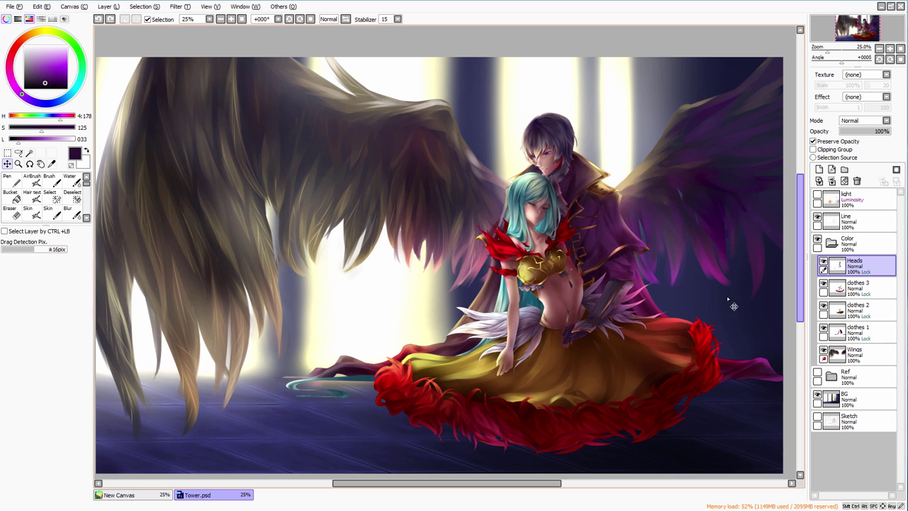
Step: Lasso around both characters' heads on the Heads layer, try moving the selected part toward the large wing, and undo the move and clear the selection
left_click(20, 153)
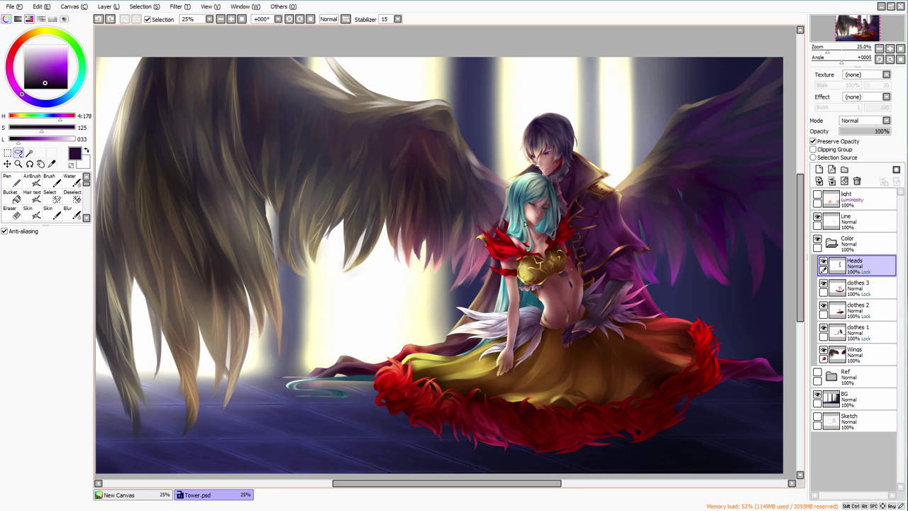
mouse_move(501, 86)
left_mouse_down()
mouse_move(596, 223)
mouse_move(529, 96)
left_mouse_up()
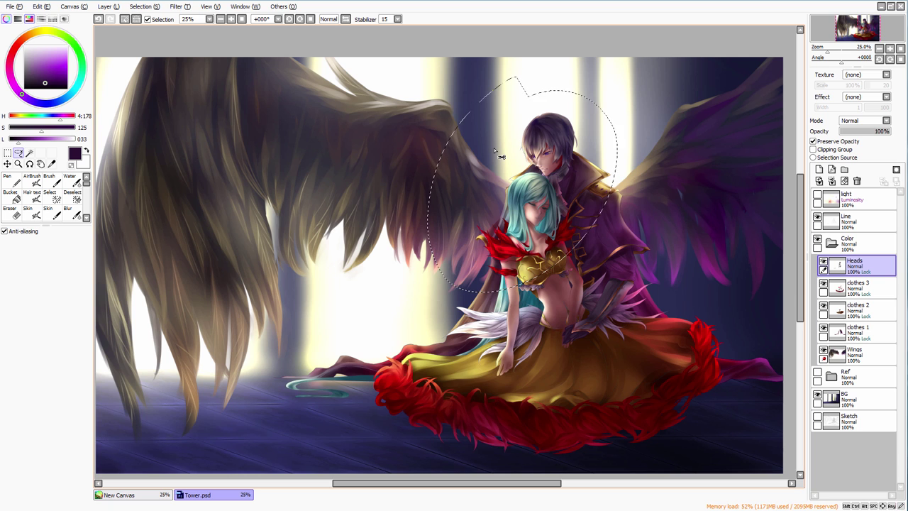
left_click(7, 163)
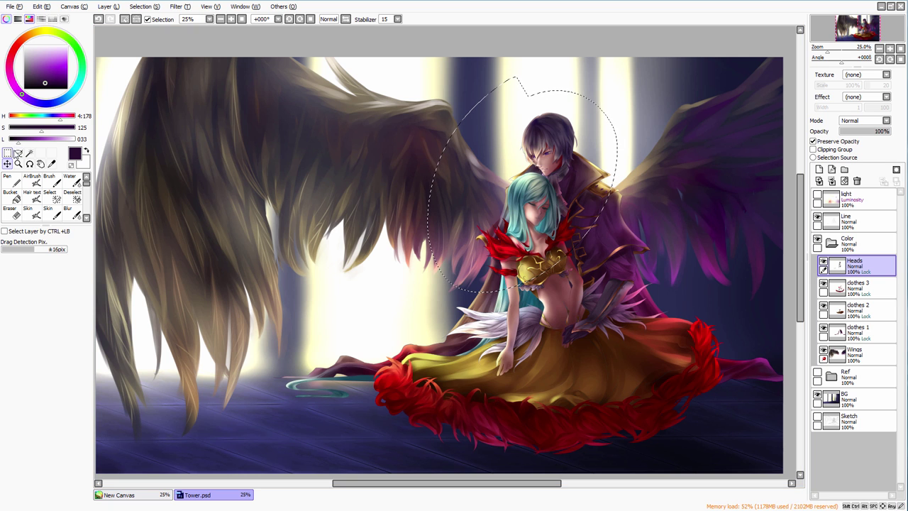
left_click_drag(557, 243, 483, 250)
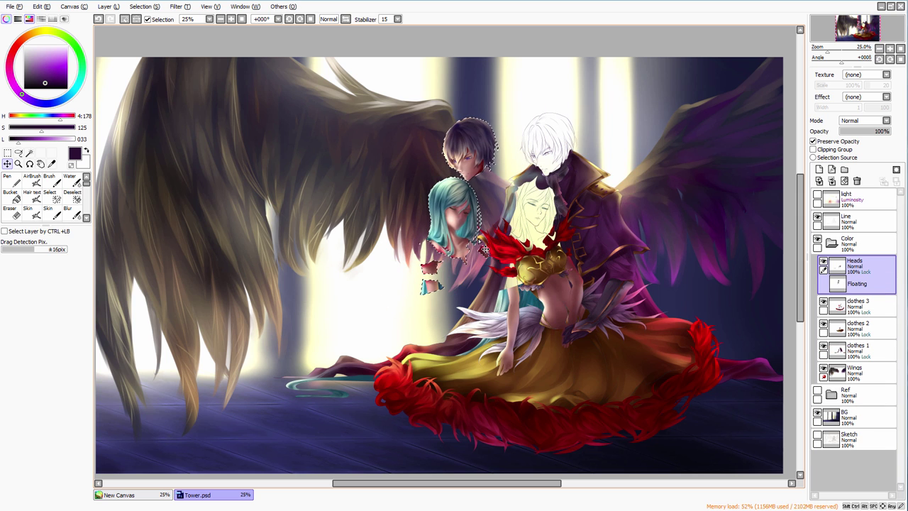
key("ctrl+z")
key("ctrl+d")
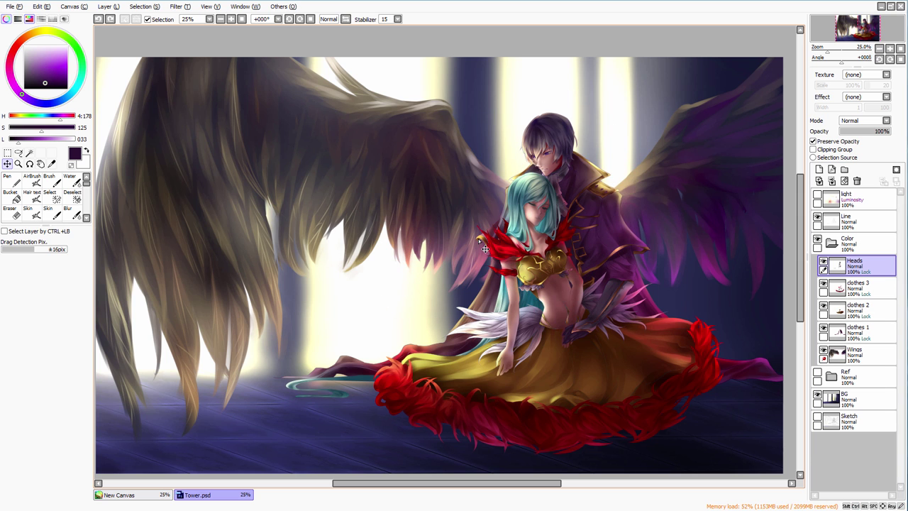
Step: Unlink the Heads layer from Wings, make clothes 1 the active layer, and link the Wings layer to it
left_click(875, 349)
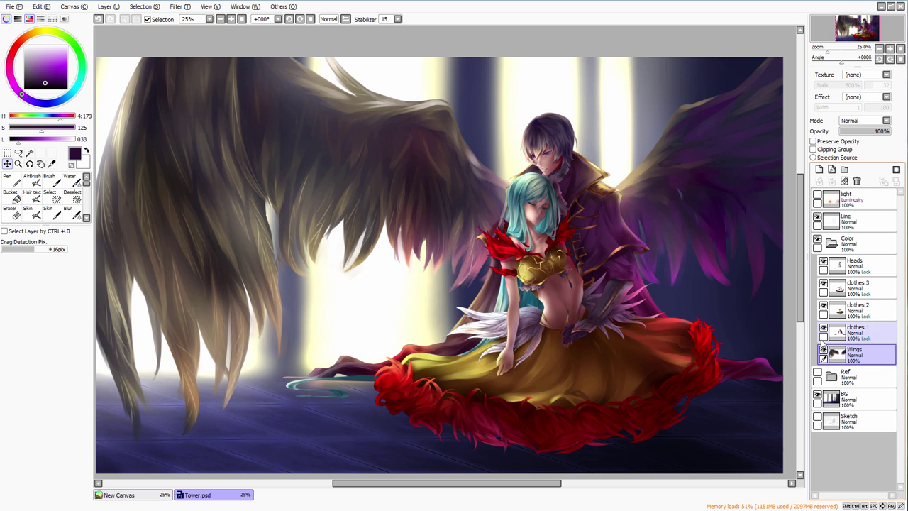
left_click(833, 332)
left_click(823, 362)
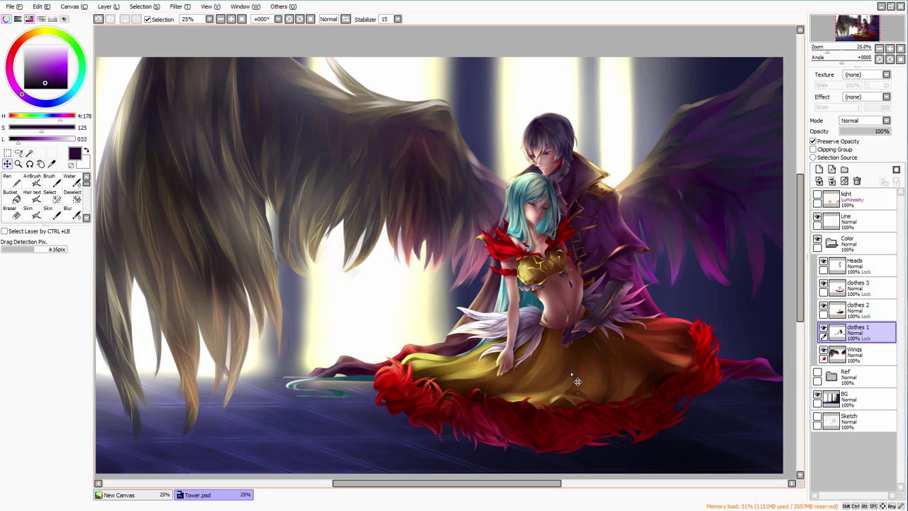
Step: Try moving the linked clothes 1 and Wings layers together, undo the shift, and keep clothes 1 as the active layer
left_click_drag(386, 241, 493, 267)
key("ctrl+z")
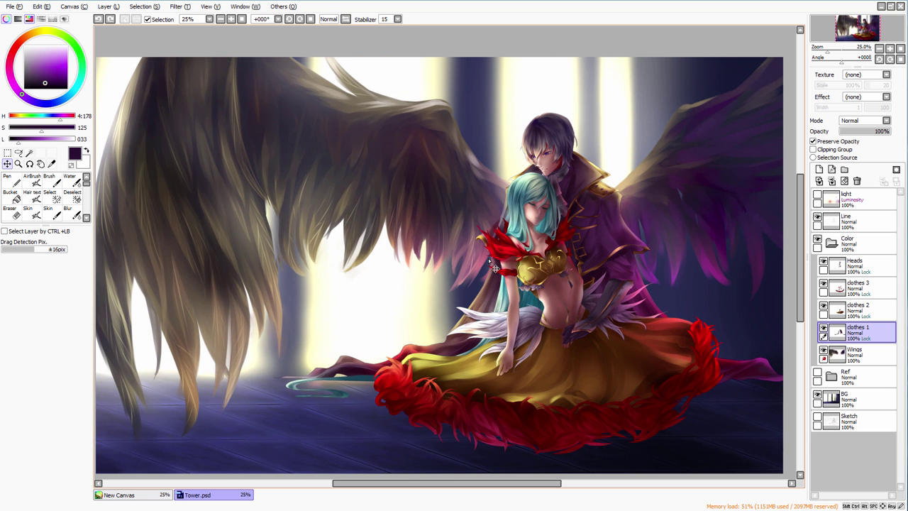
left_click(843, 358)
left_click(843, 334)
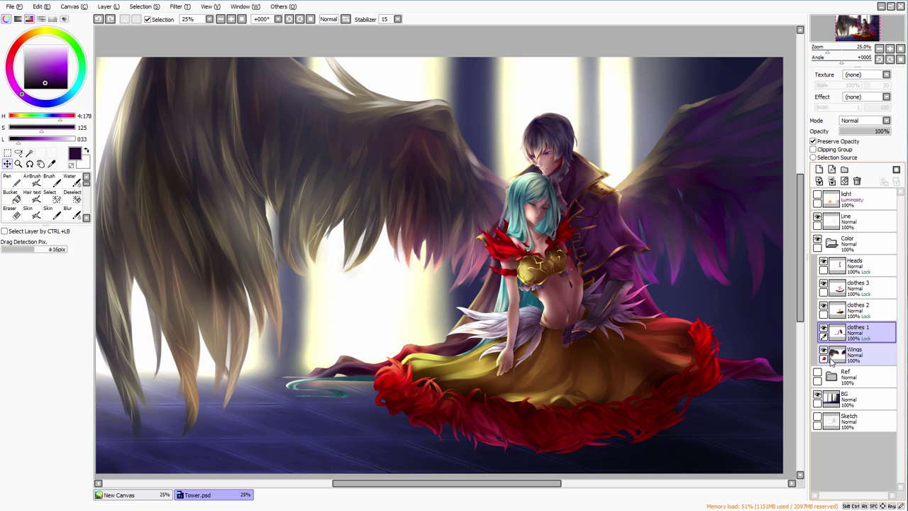